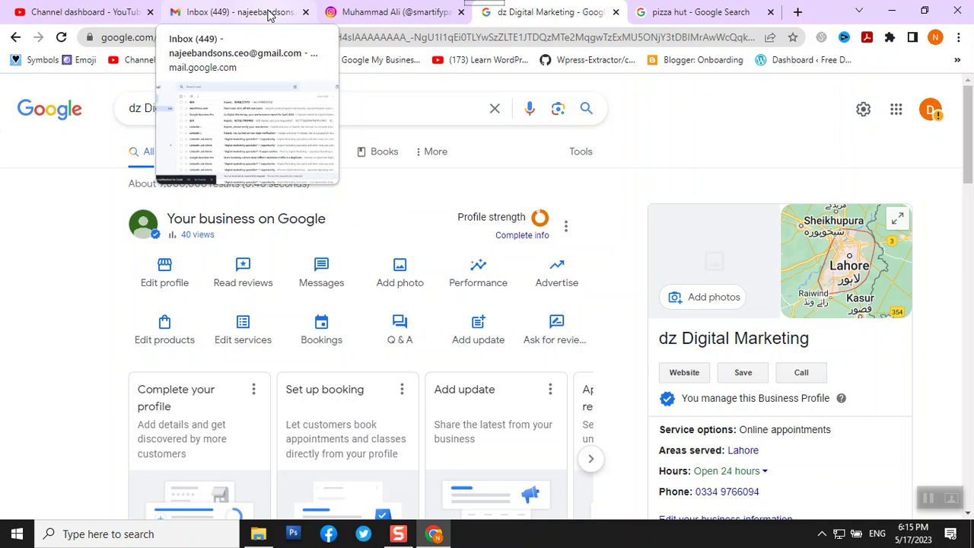
Open the business's services for editing and add a blank custom service under the Internet marketing service category.
left_click(256, 333)
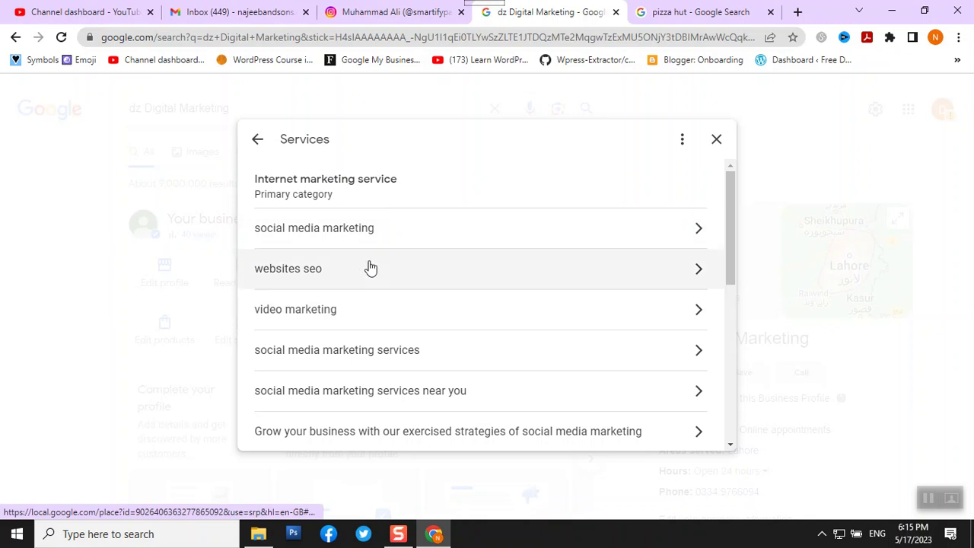
scroll(371, 282, "down", 5)
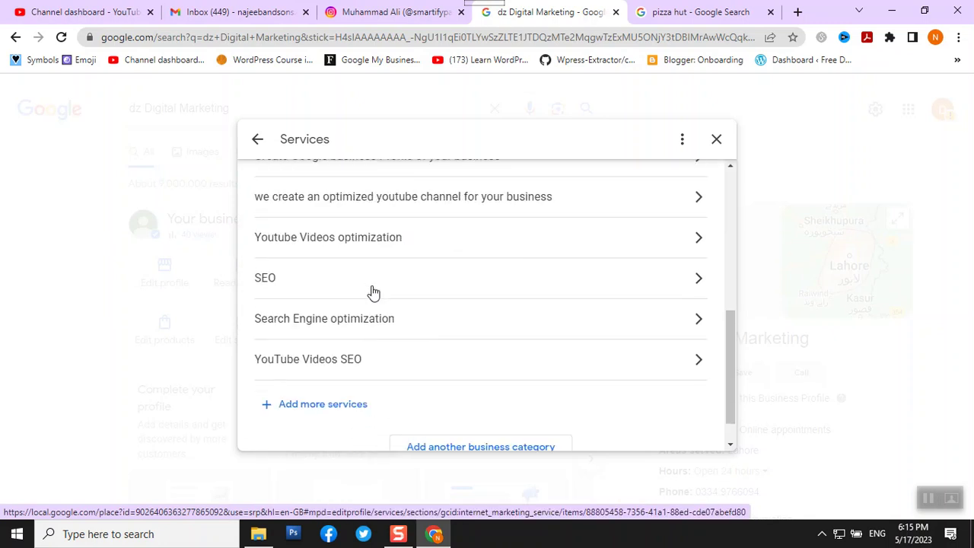
scroll(373, 293, "down", 1)
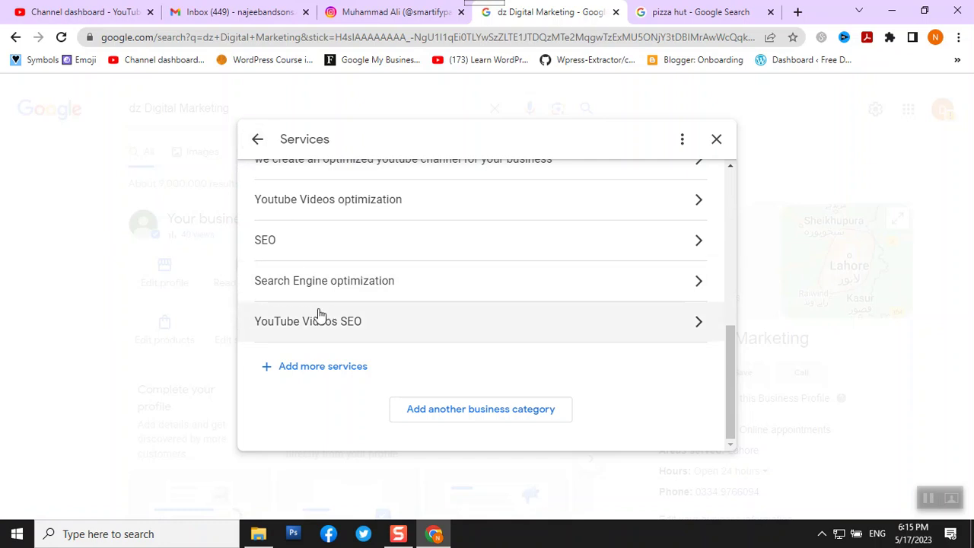
left_click(294, 373)
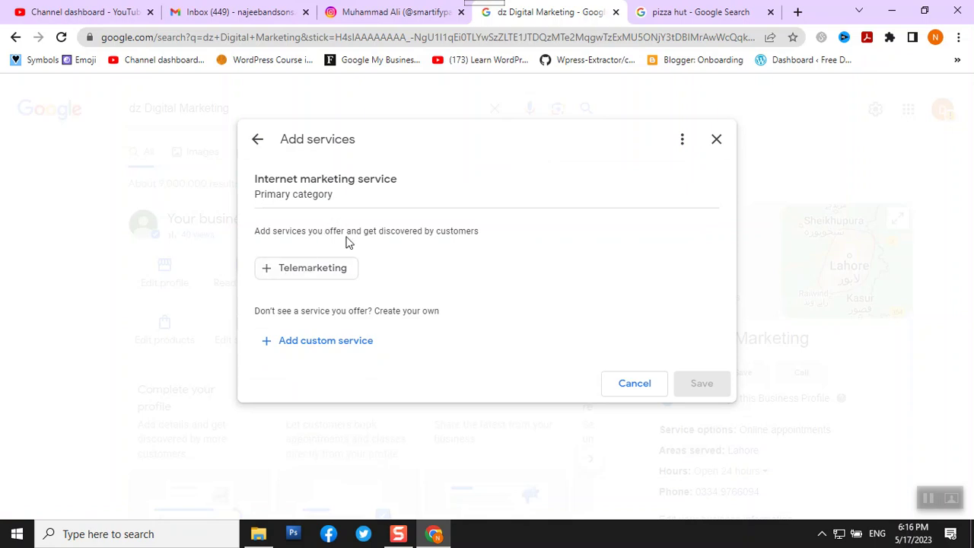
left_click(340, 346)
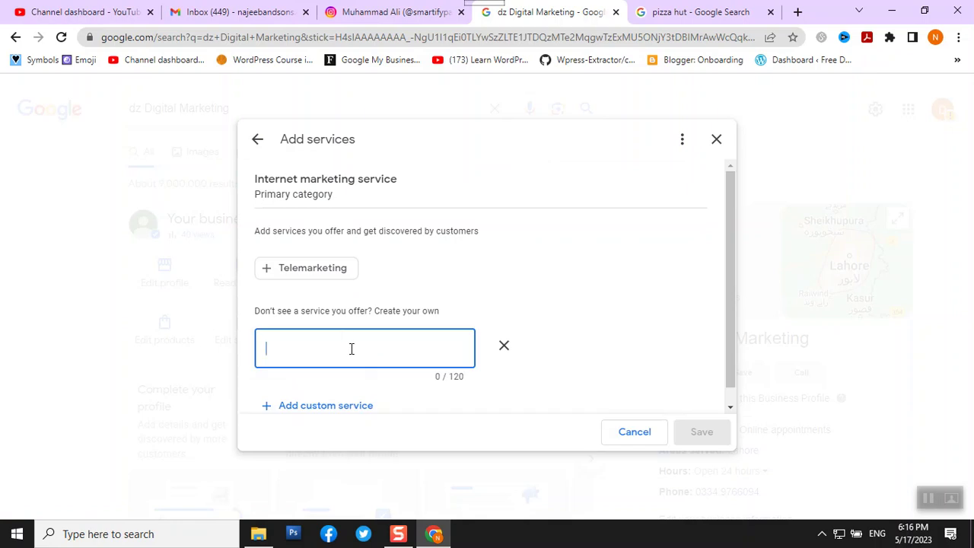
Name the custom service "expert digital marketer near me", save it and leave the services editor.
type("bes")
key("BackSpace")
key("BackSpace")
key("BackSpace")
type("expert")
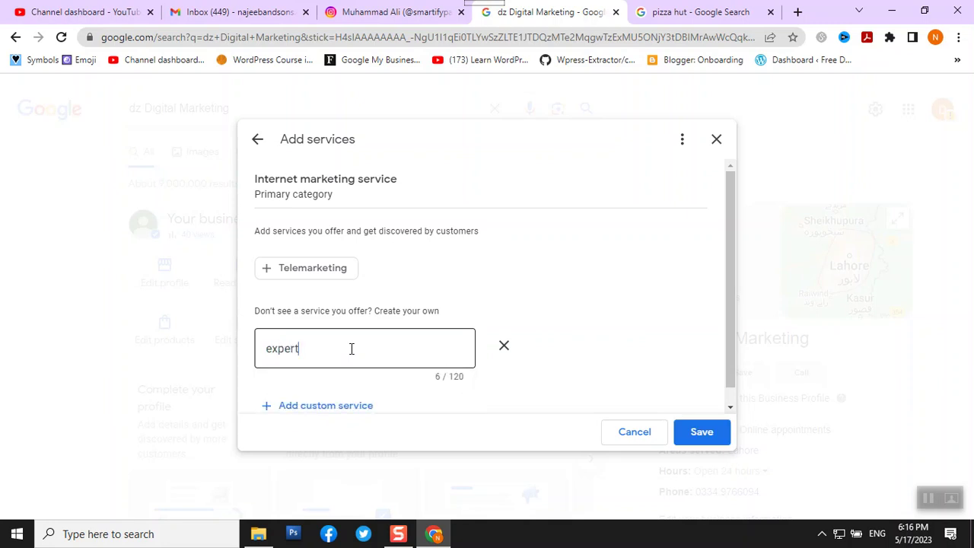
type(" digital marketer")
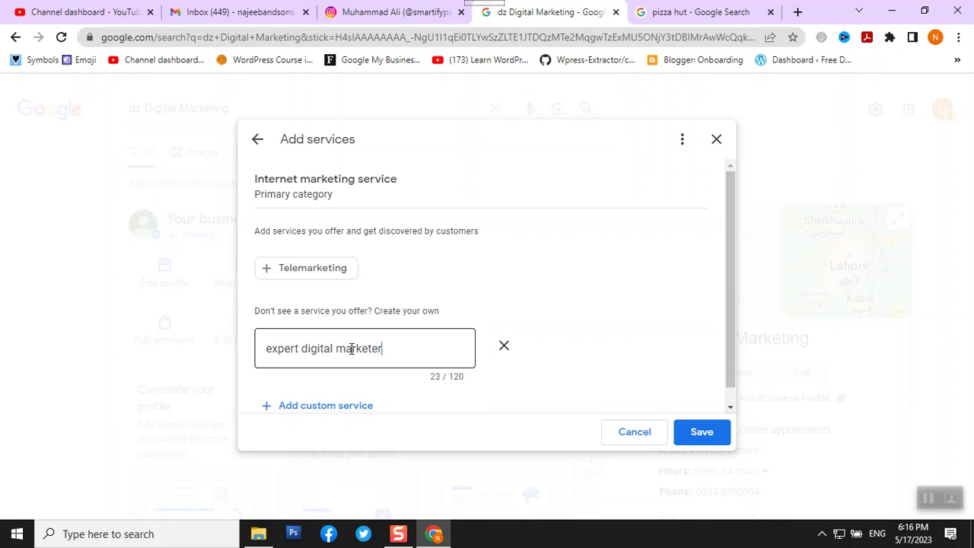
type(" near me")
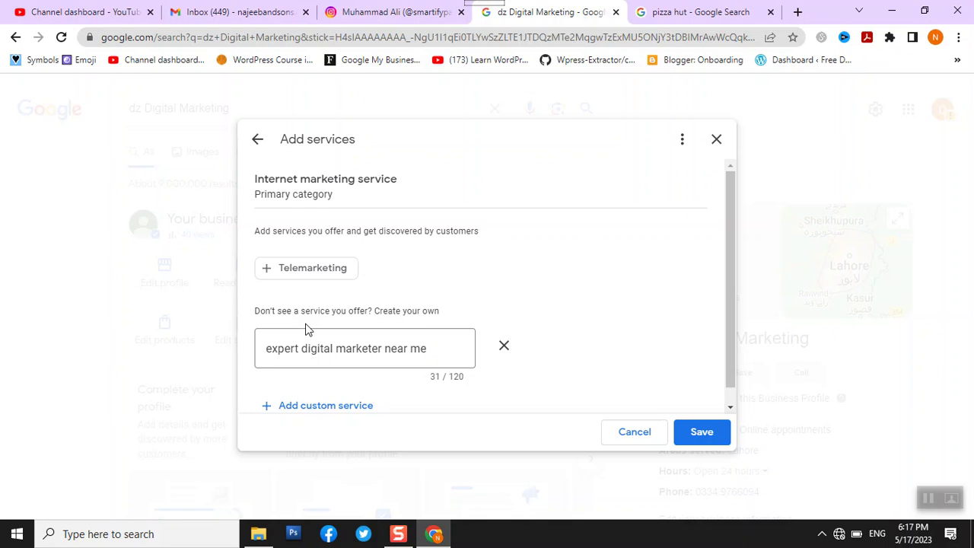
left_click(624, 435)
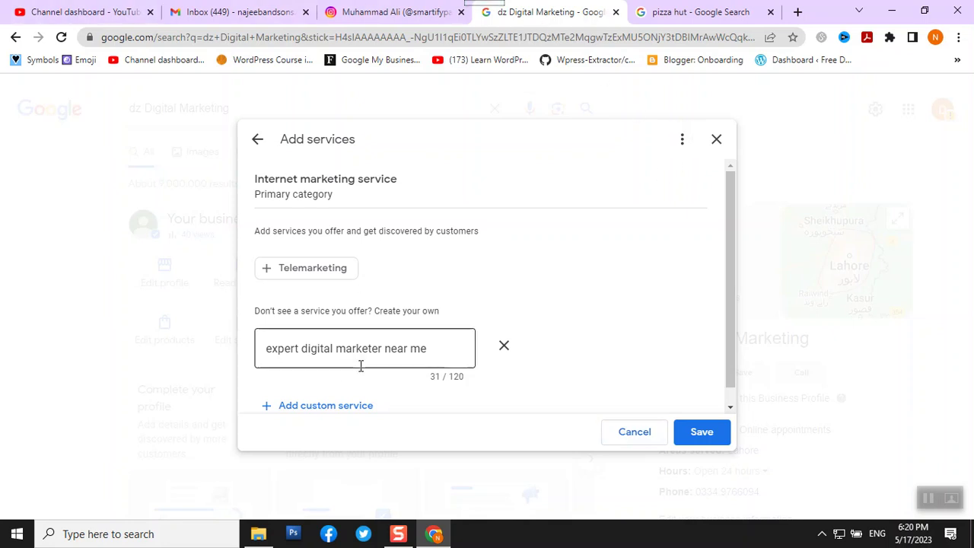
left_click(700, 432)
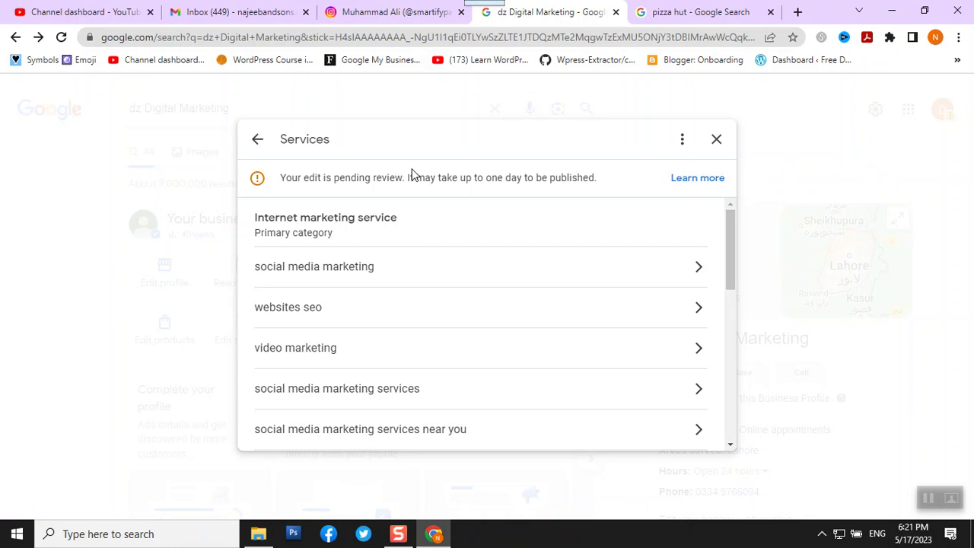
left_click(254, 141)
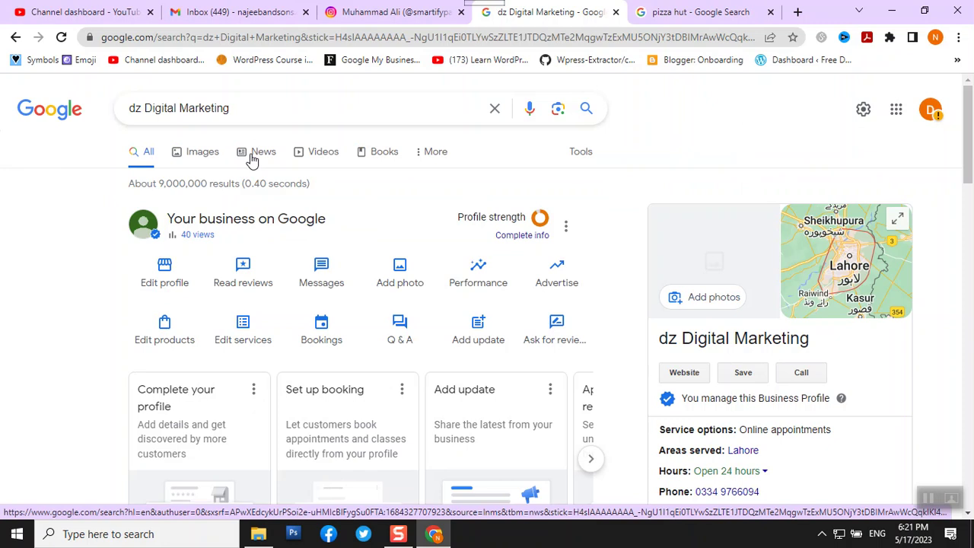
Open the business profile information and change the business name to "dz Digital Marketing | expert digital marketer in lahore".
left_click(167, 281)
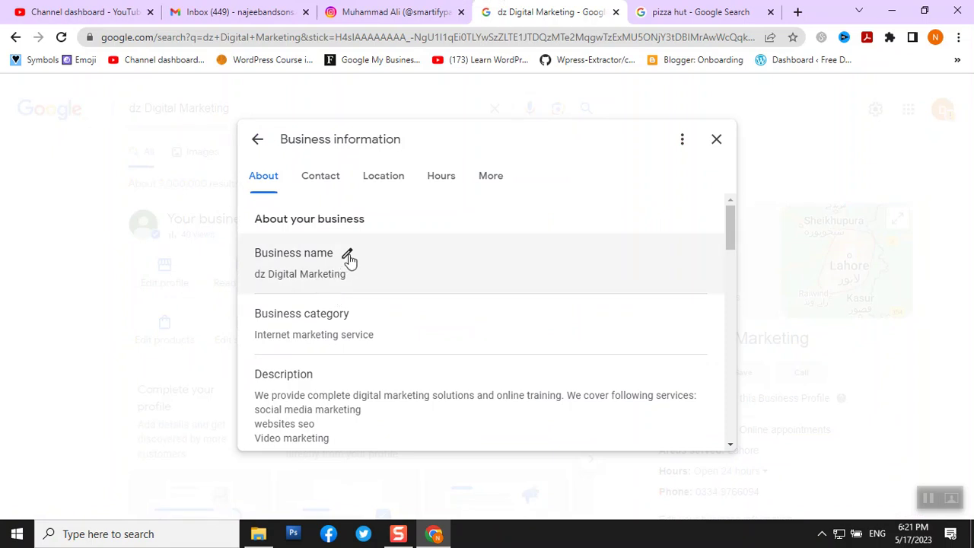
left_click(347, 256)
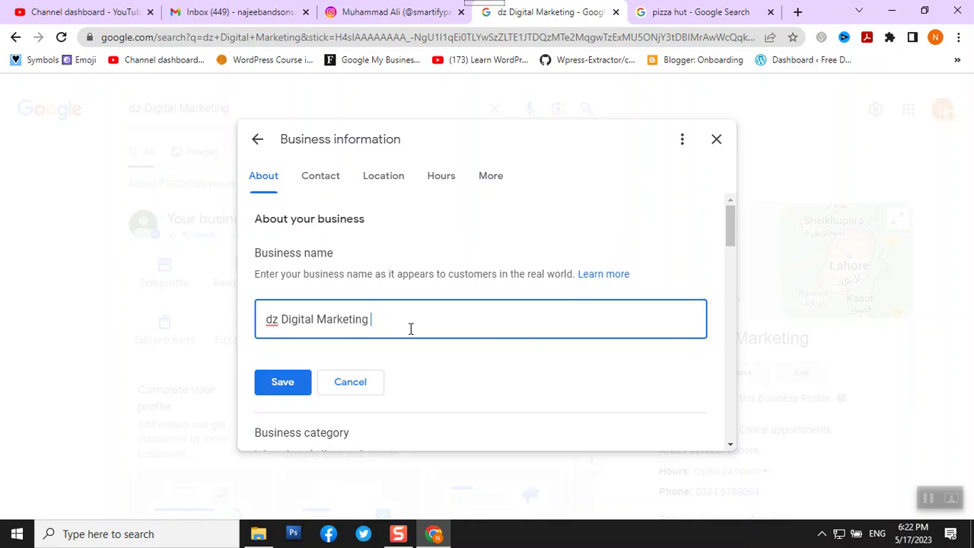
type("| expert digital markete")
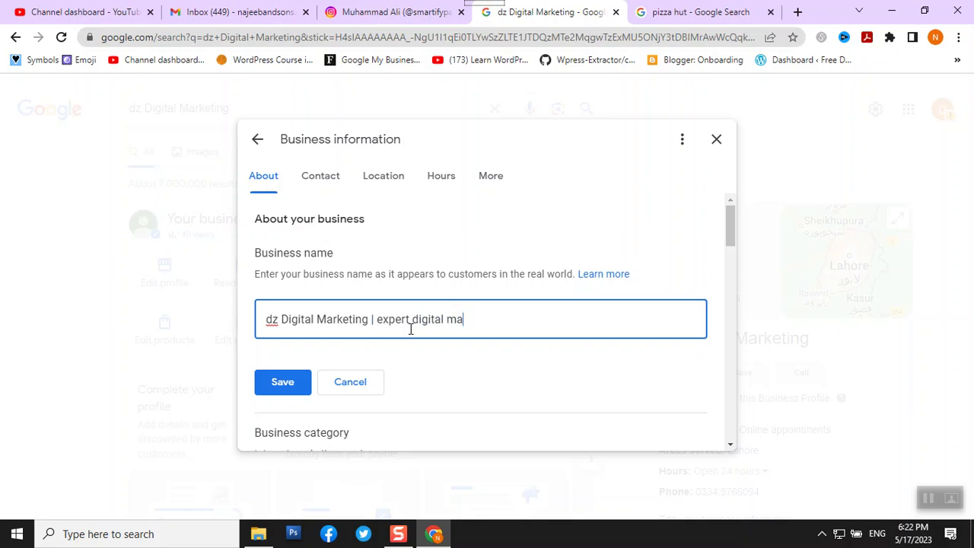
type("r in lahore")
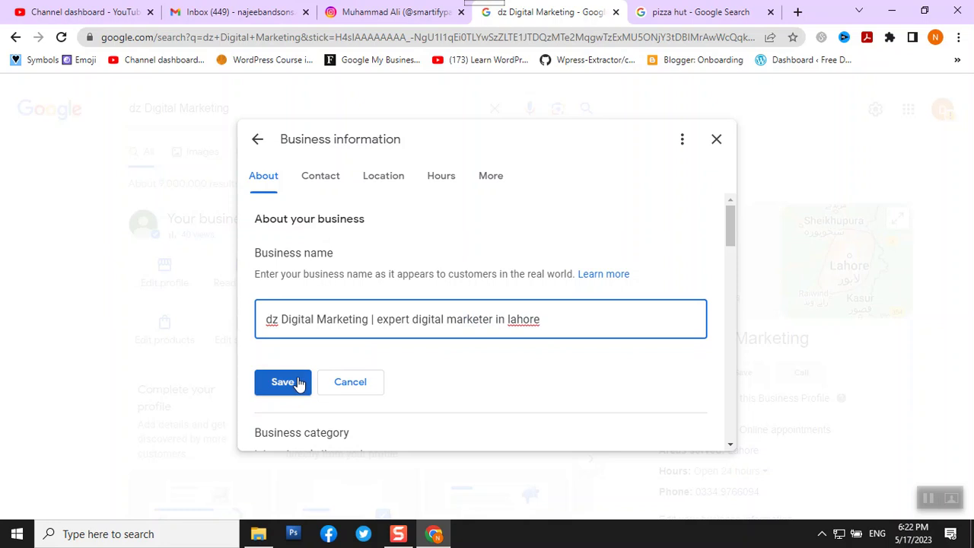
Look through the remaining business details, keep the unsaved business name edit instead of discarding it, and save the name.
scroll(403, 363, "down", 2)
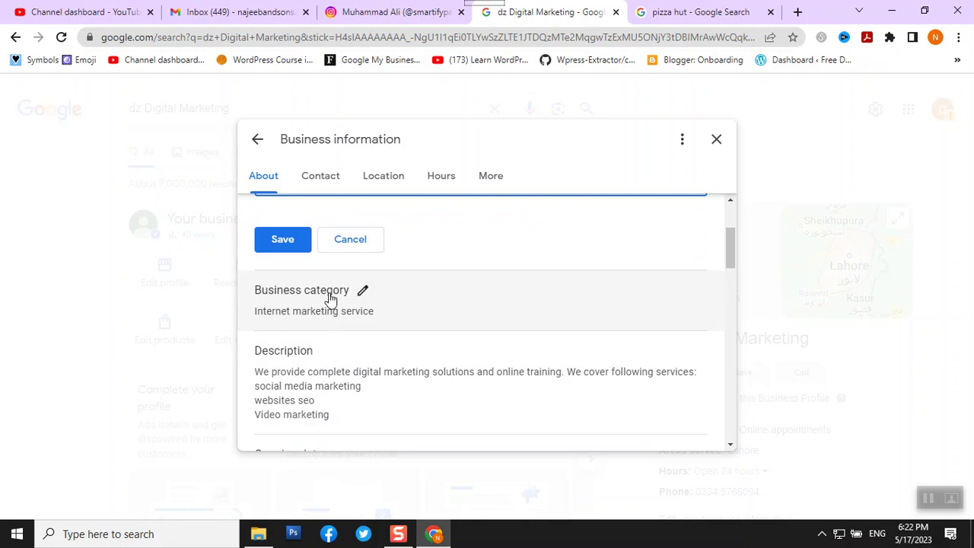
scroll(348, 306, "down", 1)
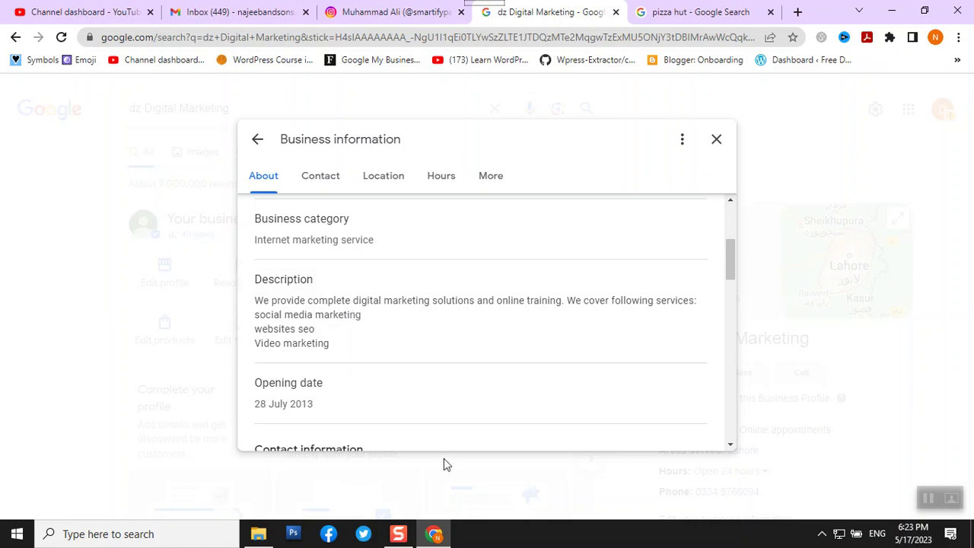
scroll(449, 396, "down", 1)
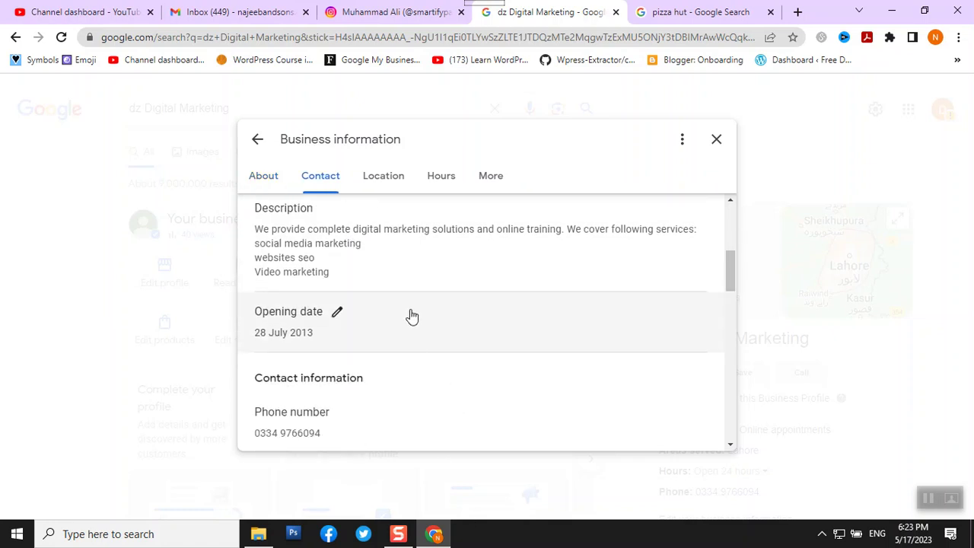
scroll(411, 318, "down", 1)
scroll(365, 304, "down", 2)
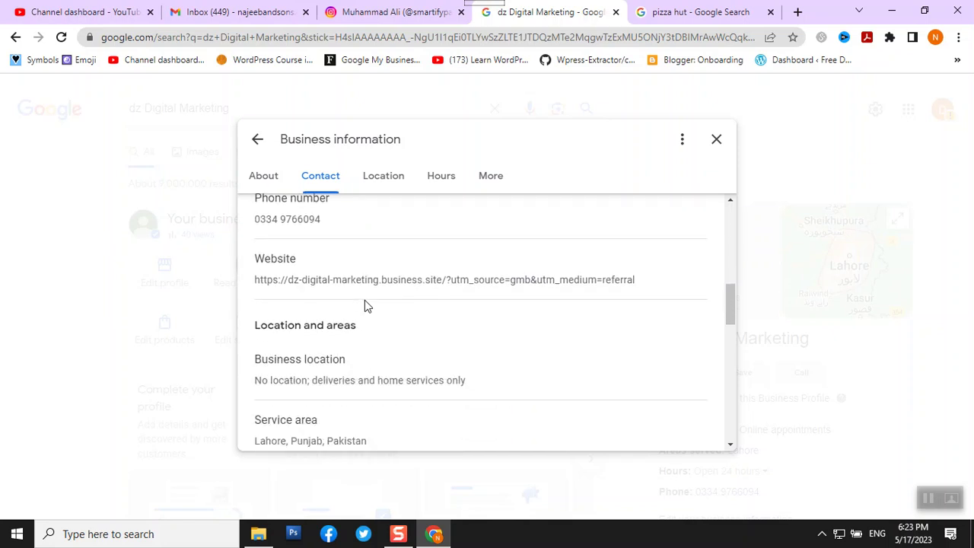
mouse_move(337, 294)
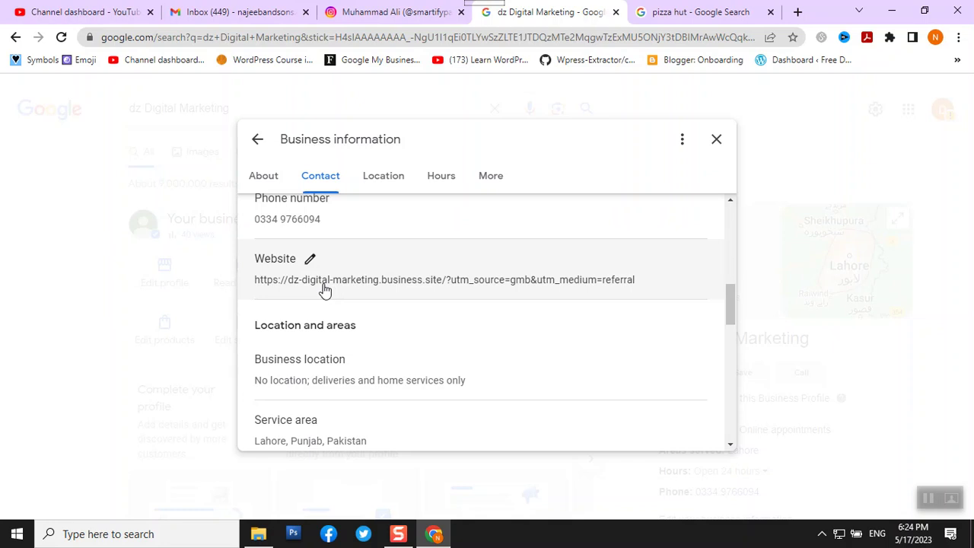
scroll(323, 290, "down", 1)
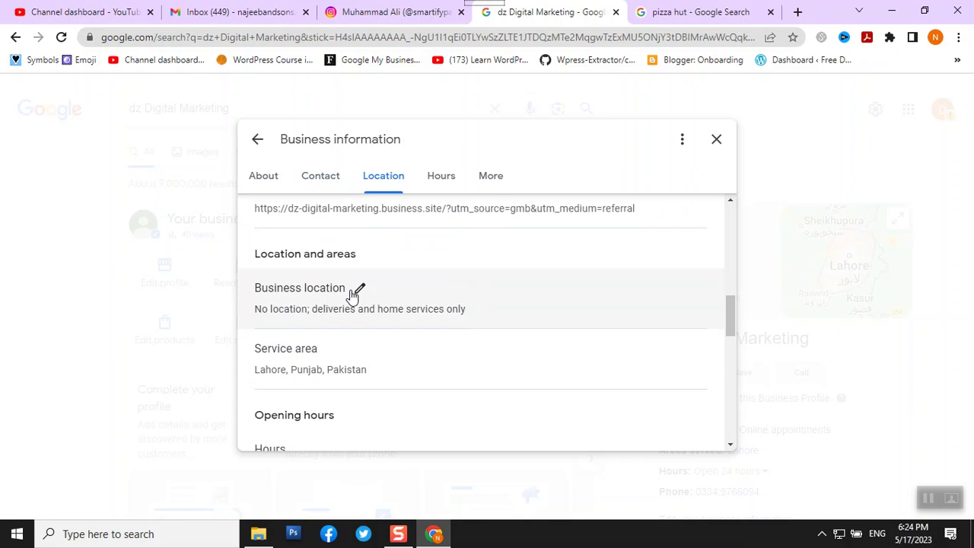
left_click(358, 290)
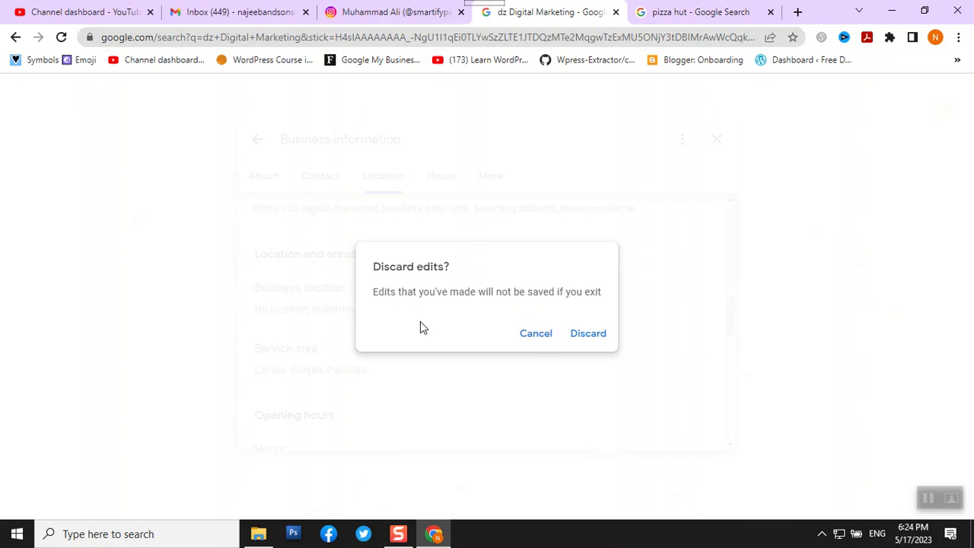
left_click(536, 335)
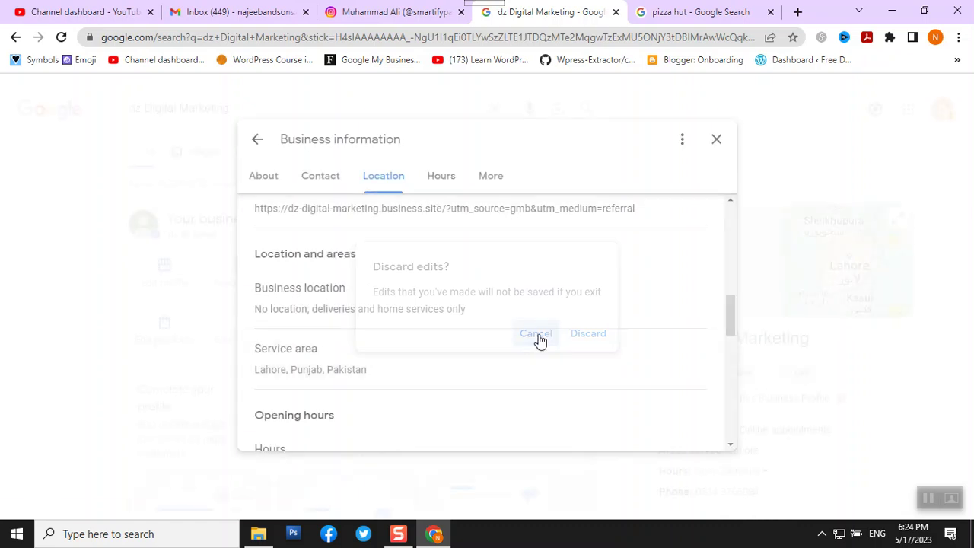
left_click(282, 385)
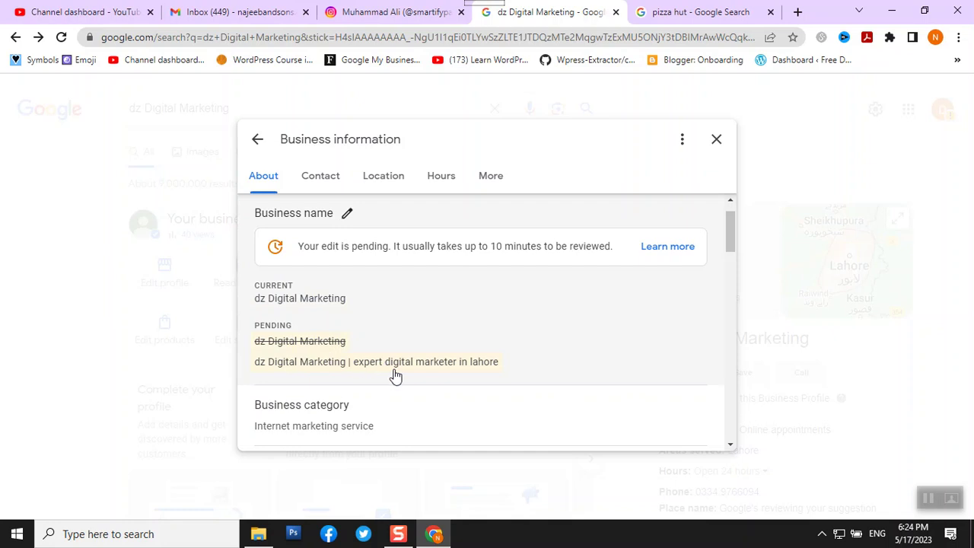
Open the business location for editing and turn on showing the business address to customers.
scroll(395, 375, "down", 2)
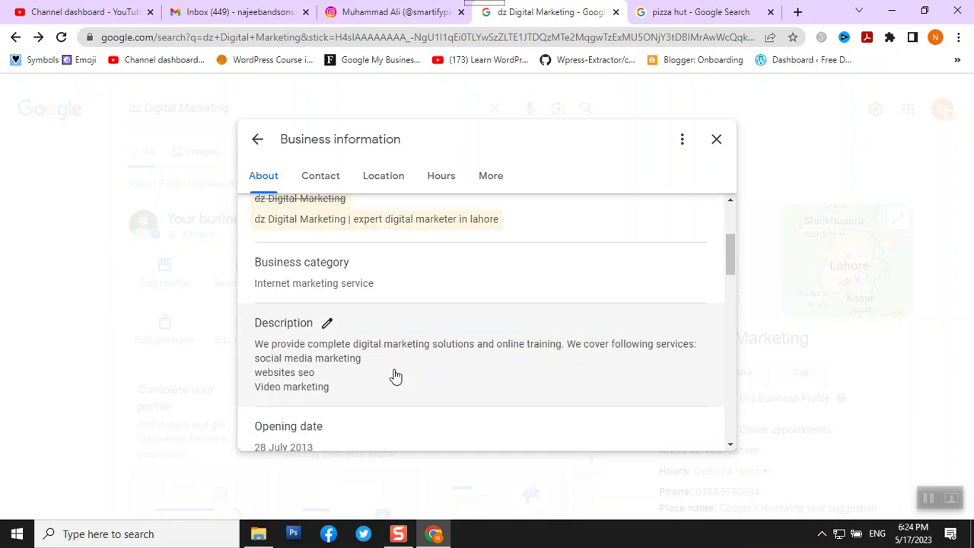
scroll(395, 376, "down", 3)
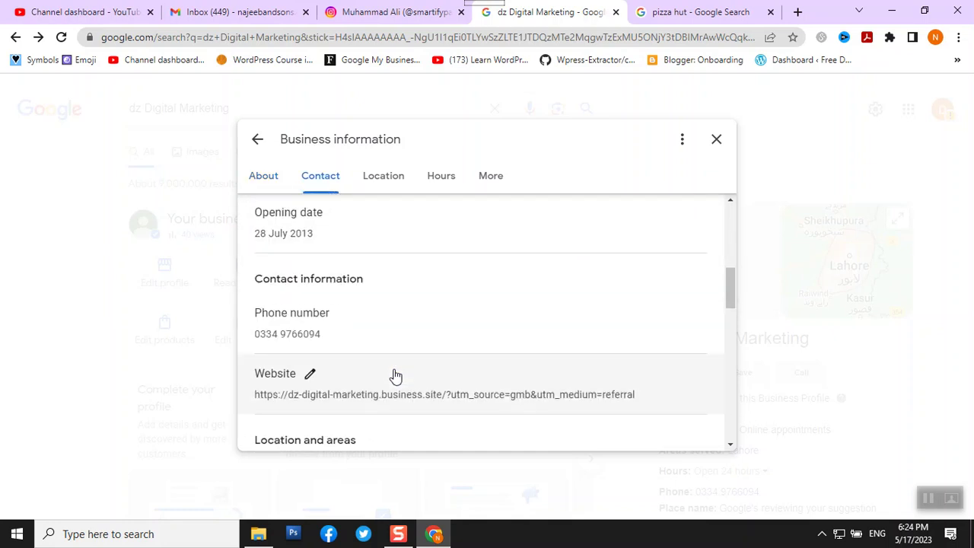
scroll(395, 376, "down", 2)
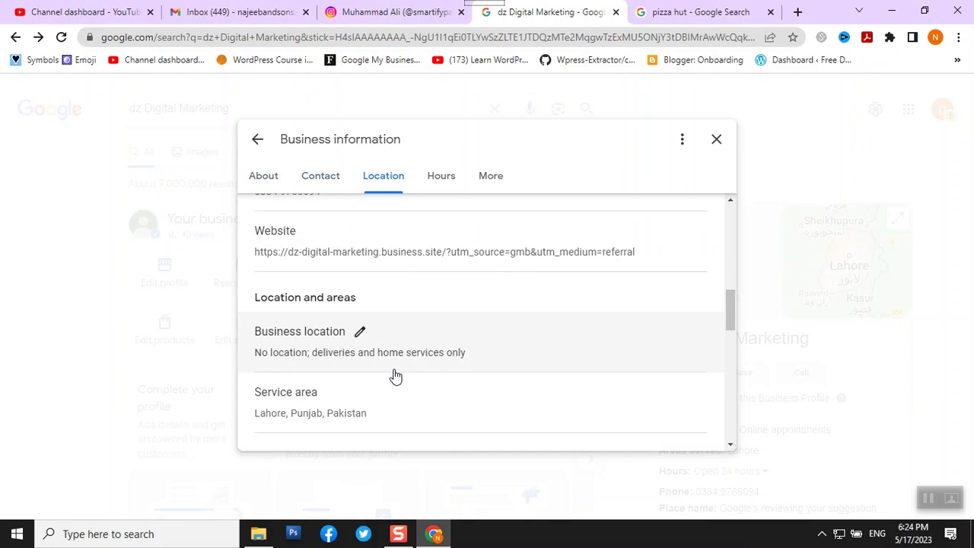
left_click(361, 332)
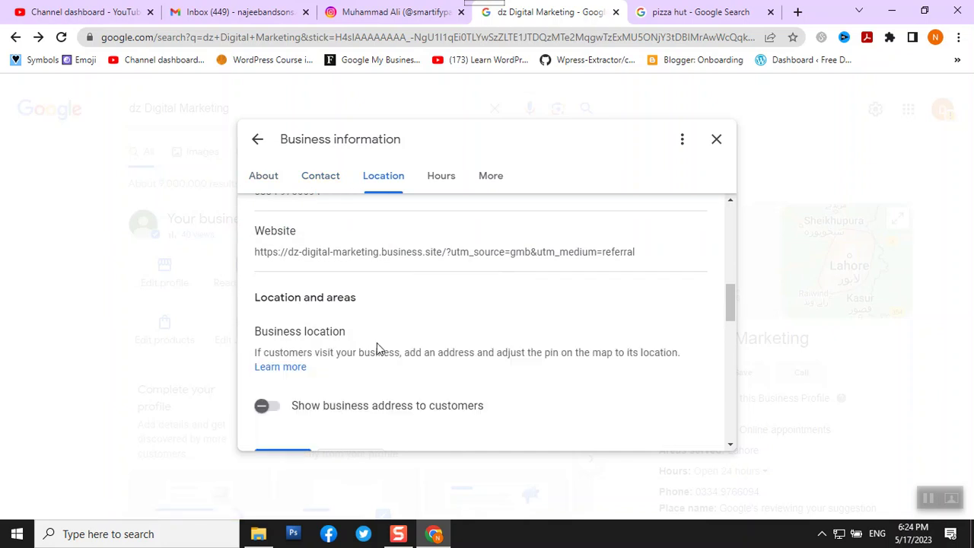
scroll(376, 344, "down", 1)
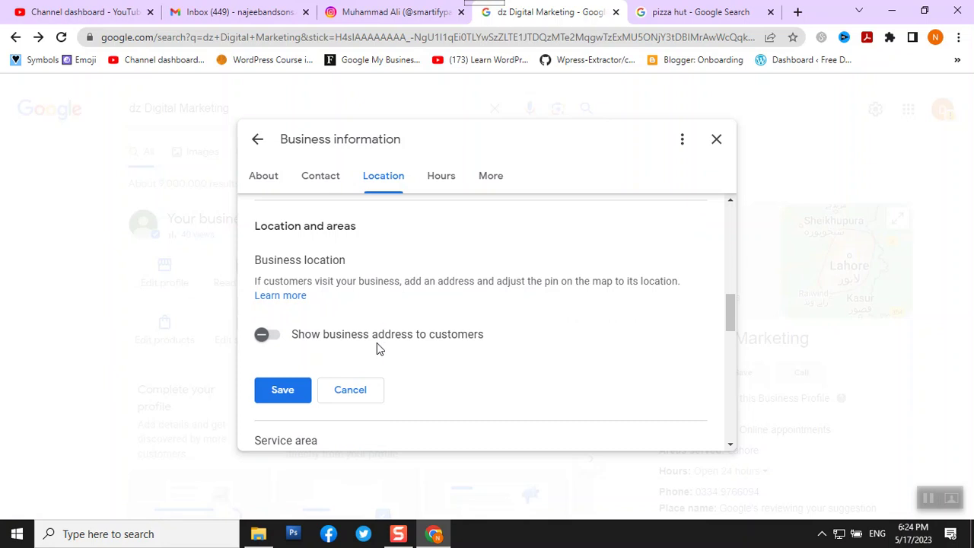
left_click(268, 338)
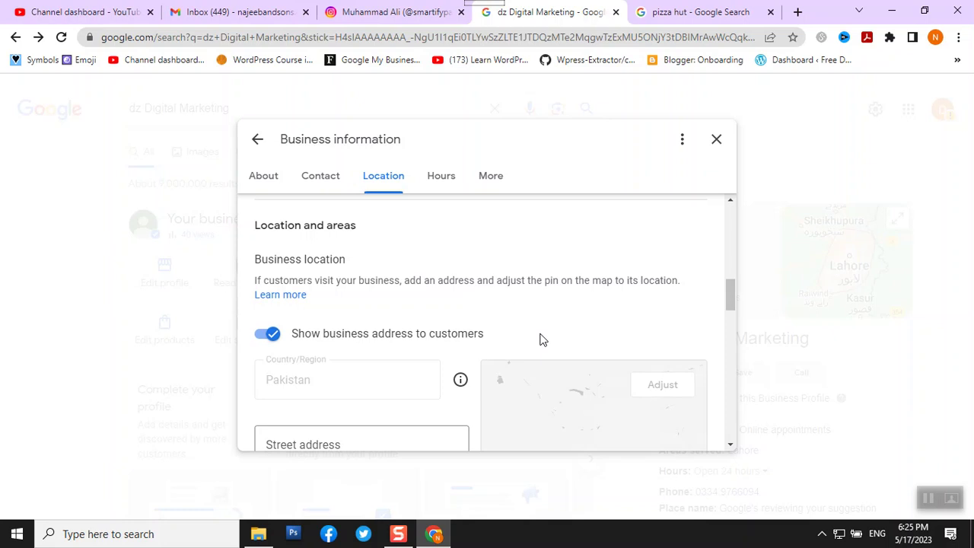
Examine the address fields of the business location, and turn off showing the business address to customers.
scroll(540, 340, "down", 2)
scroll(541, 340, "down", 5)
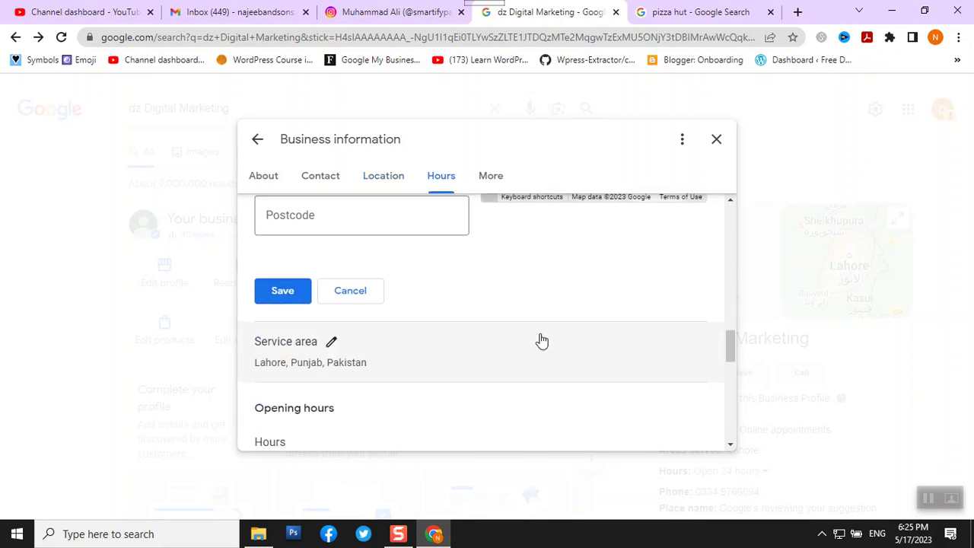
scroll(541, 340, "up", 5)
scroll(561, 305, "up", 2)
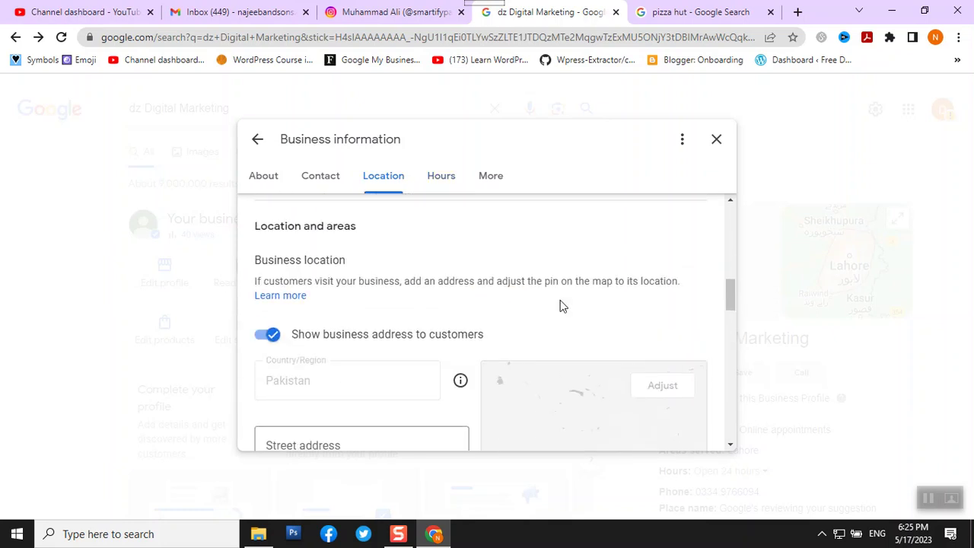
scroll(365, 365, "down", 2)
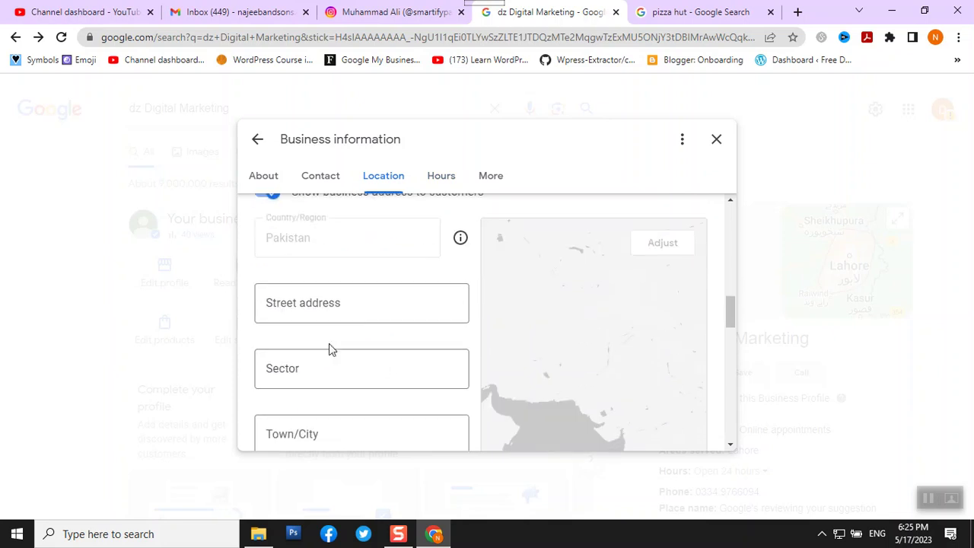
scroll(440, 285, "up", 3)
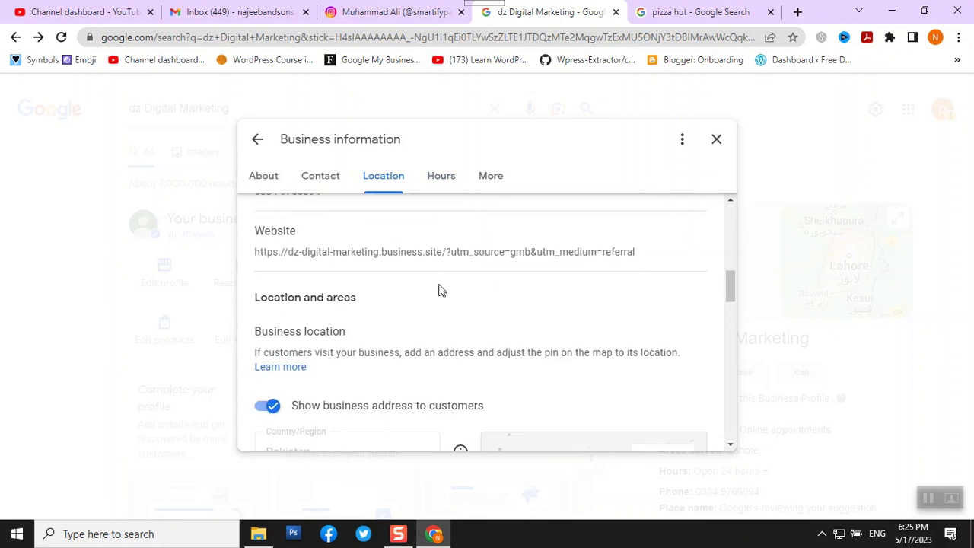
left_click(270, 406)
scroll(375, 340, "down", 3)
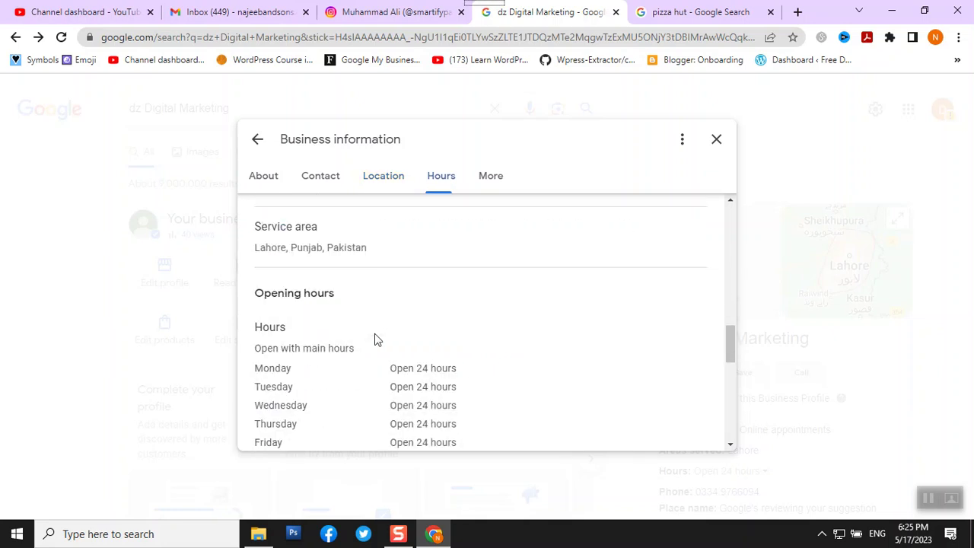
Open the business service area for editing and add Johar Town, Lahore and Allama Iqbal Town, Lahore as service areas.
scroll(374, 339, "down", 2)
scroll(374, 339, "up", 2)
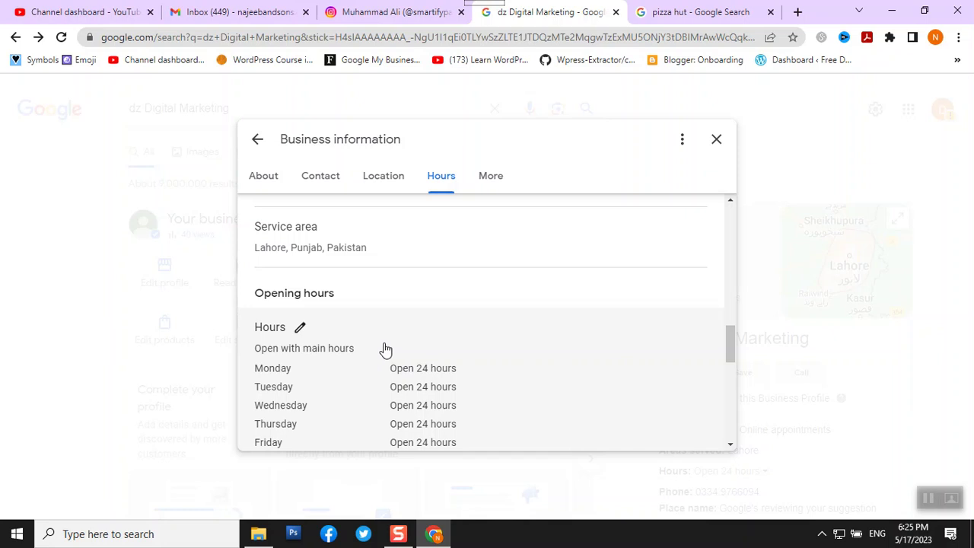
left_click(329, 234)
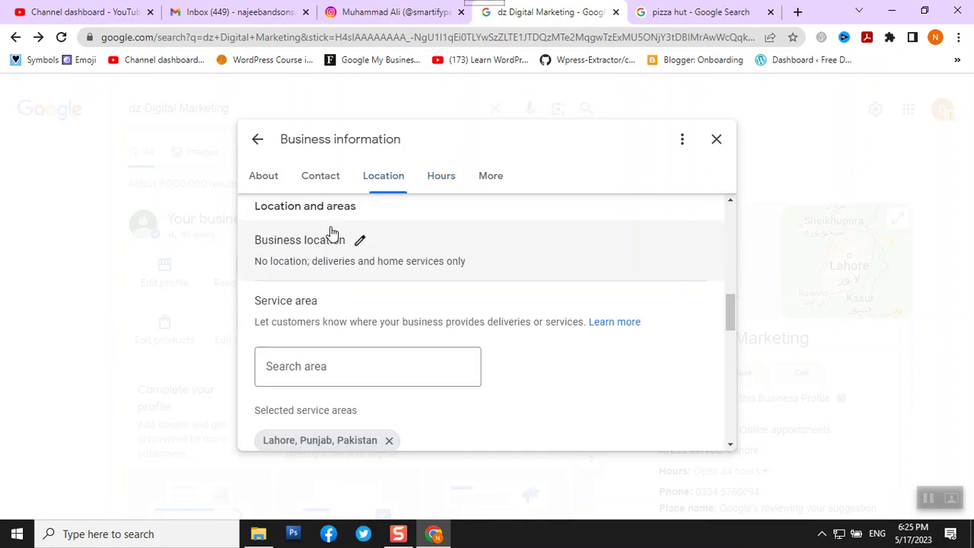
scroll(417, 351, "down", 1)
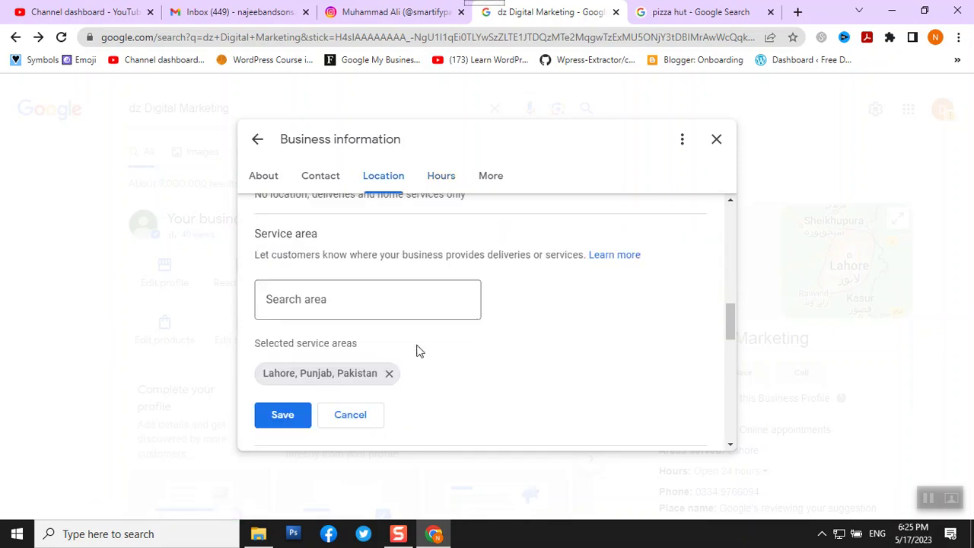
left_click(367, 300)
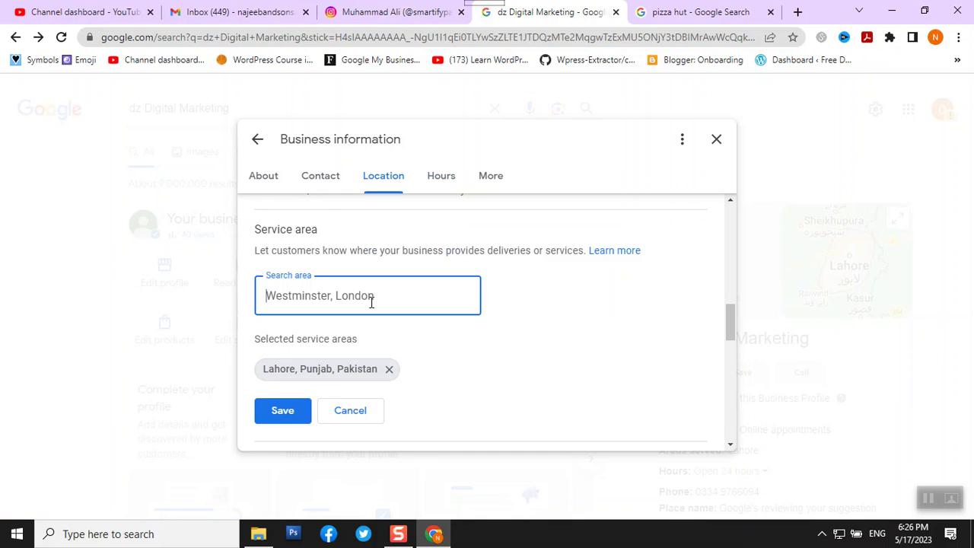
type("johar")
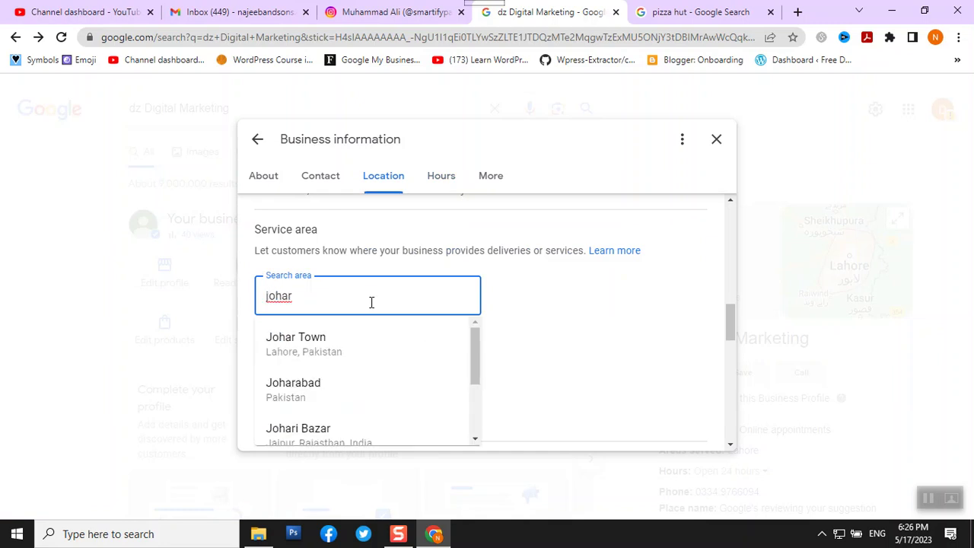
left_click(335, 351)
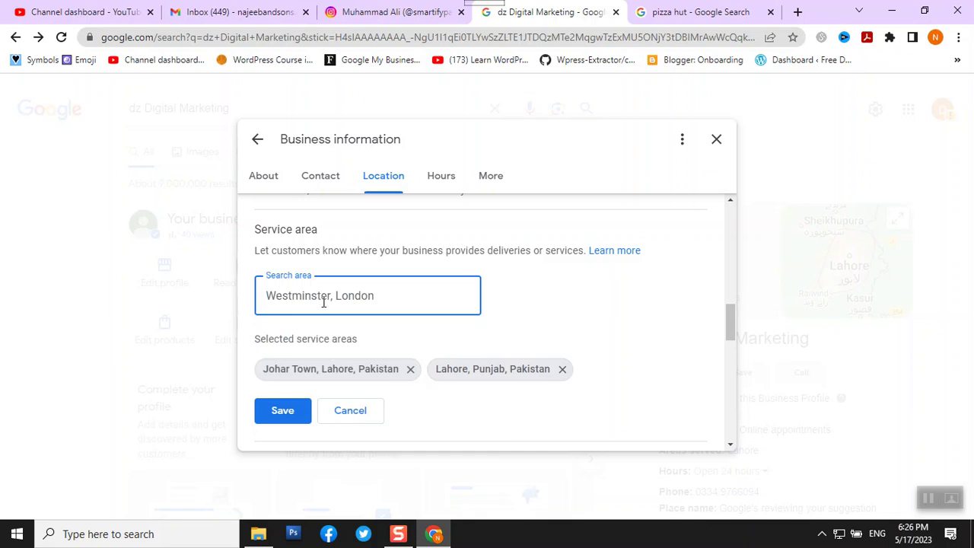
type("allama")
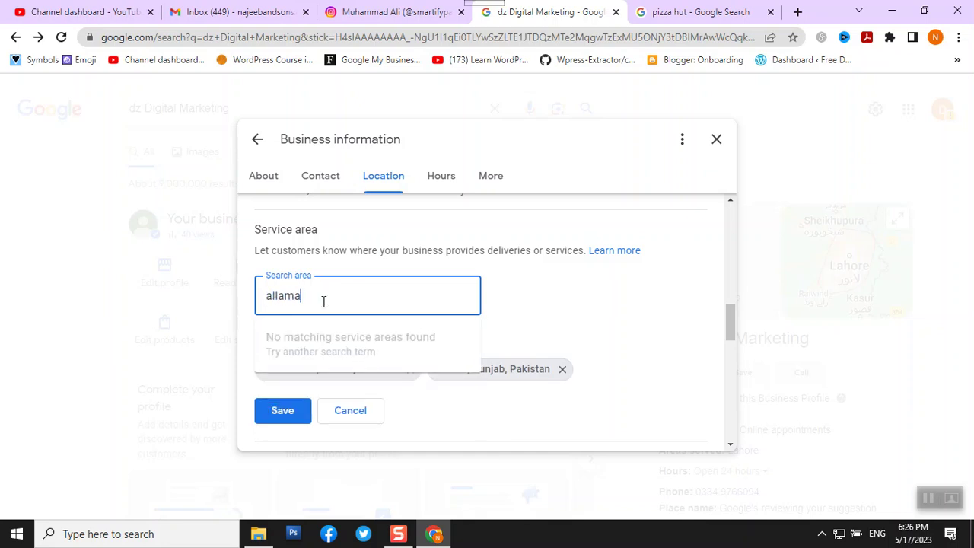
type(" iqbal")
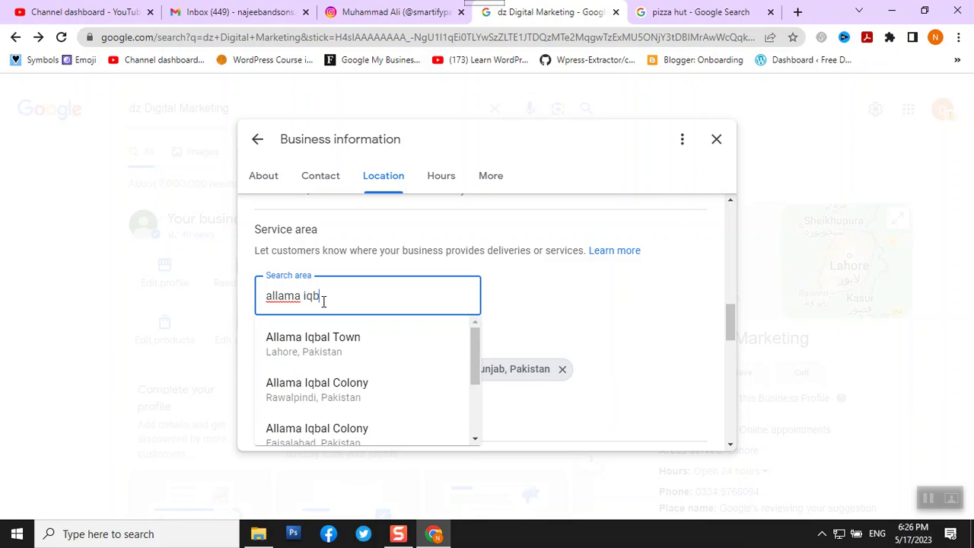
left_click(322, 347)
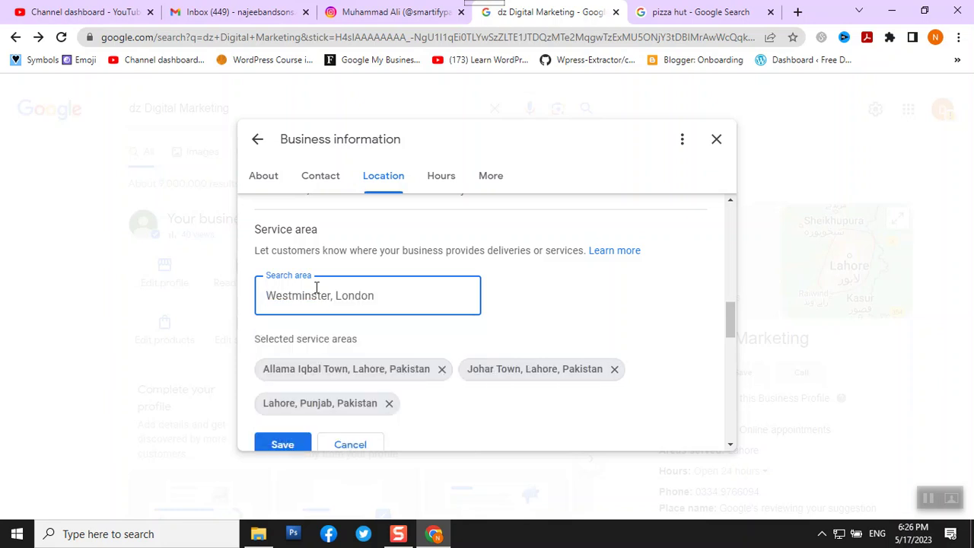
Add DHA, Lahore to the selected service areas and save the service area changes.
type("dha")
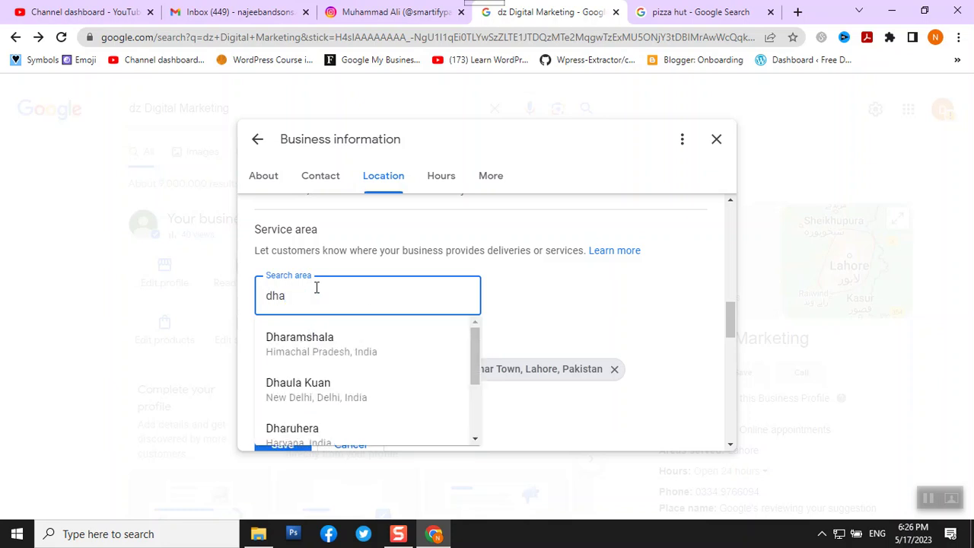
key("BackSpace")
key("BackSpace")
key("BackSpace")
type("DH")
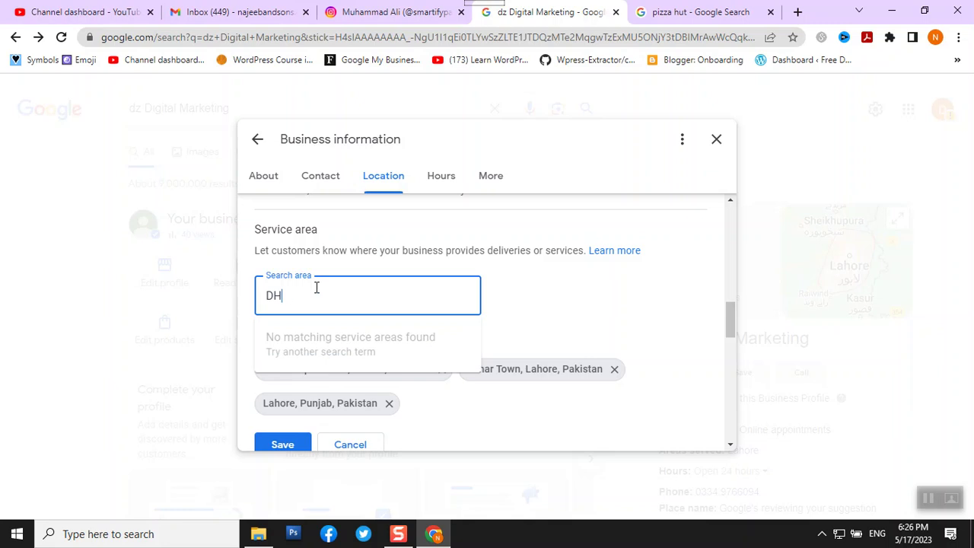
type("A La")
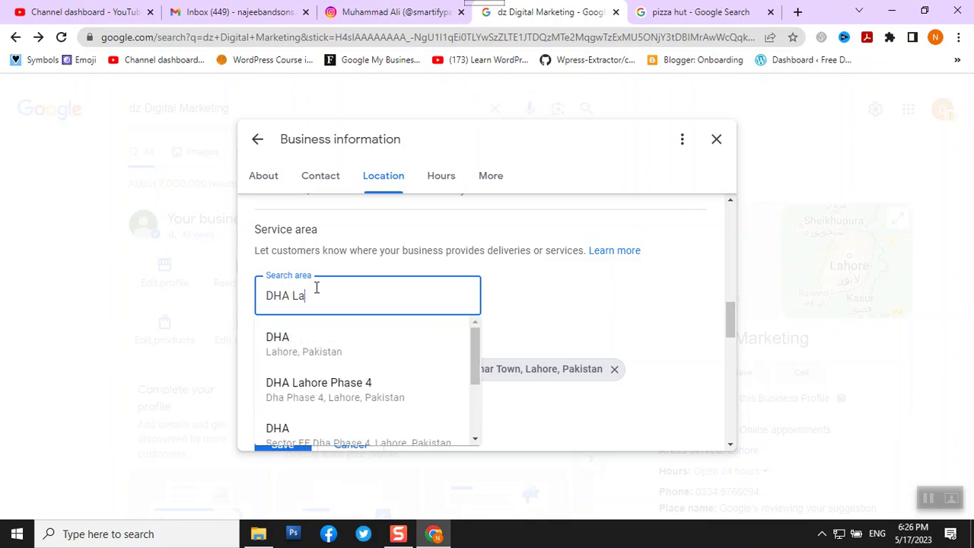
left_click(305, 347)
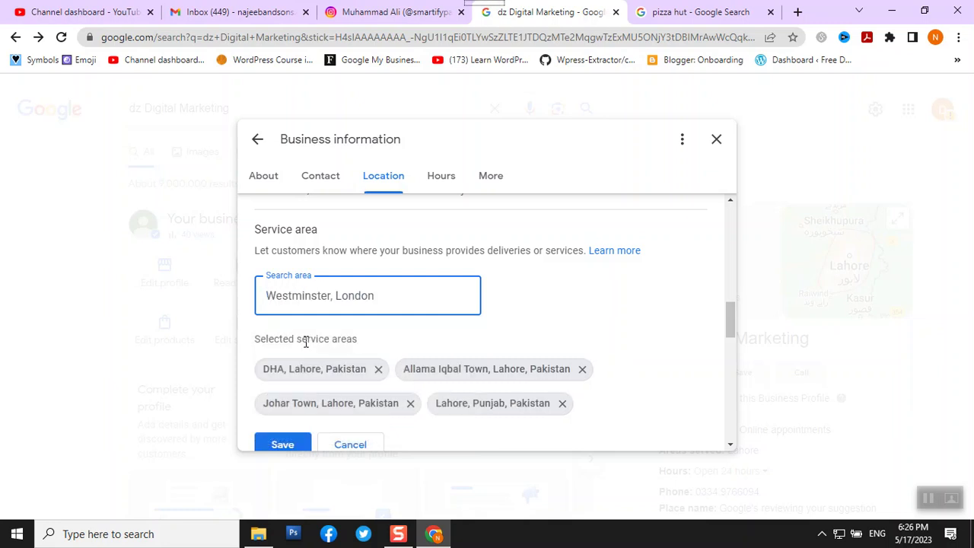
scroll(493, 315, "down", 2)
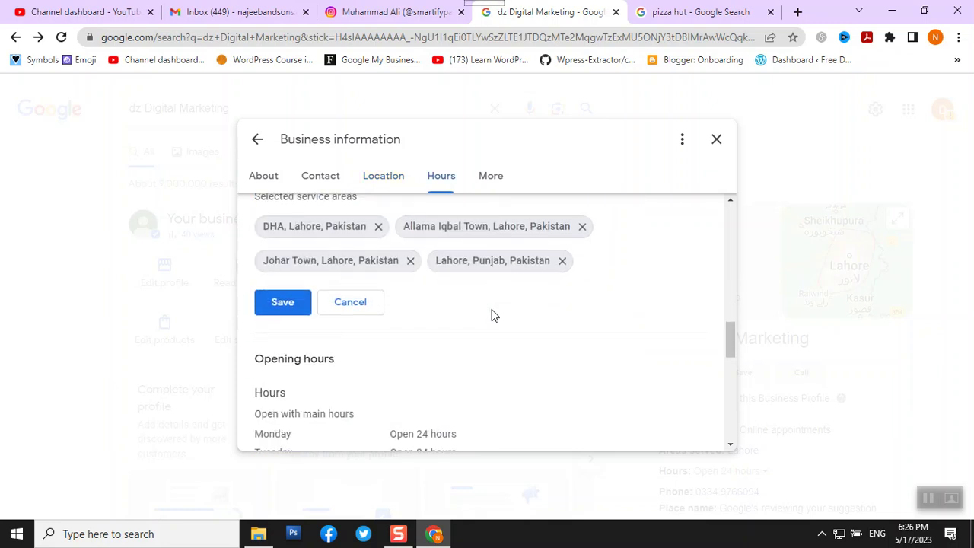
left_click(282, 301)
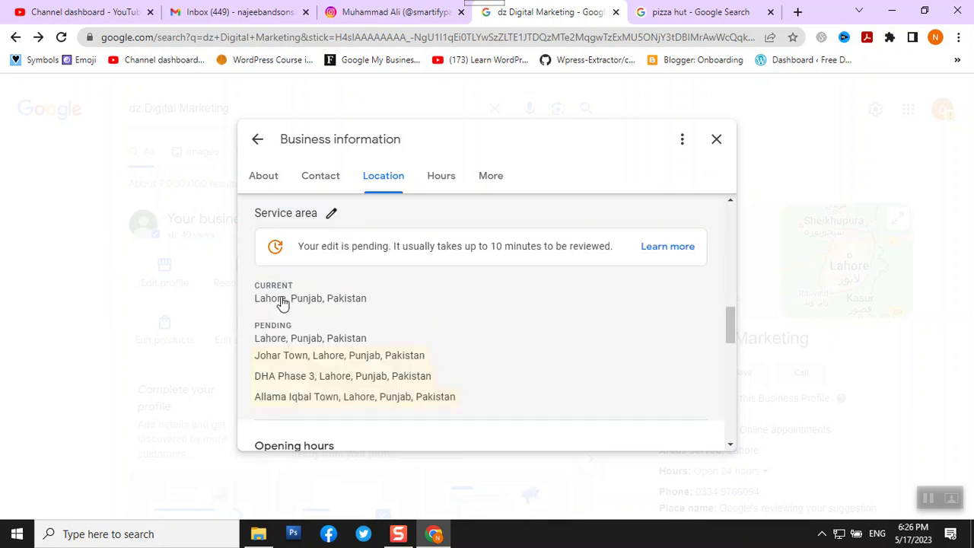
Open the main opening hours for editing, mark Sunday as closed, and save the hours.
scroll(358, 352, "down", 3)
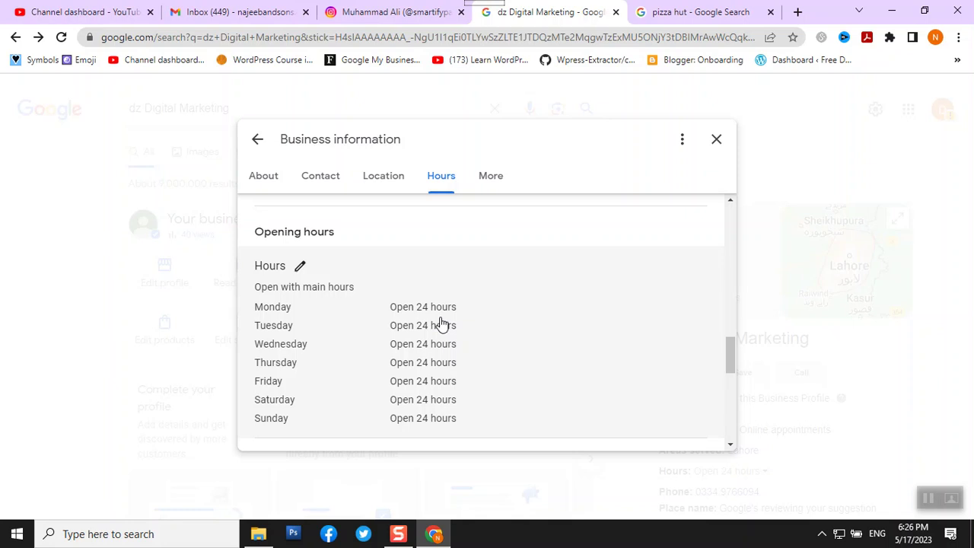
scroll(433, 333, "down", 1)
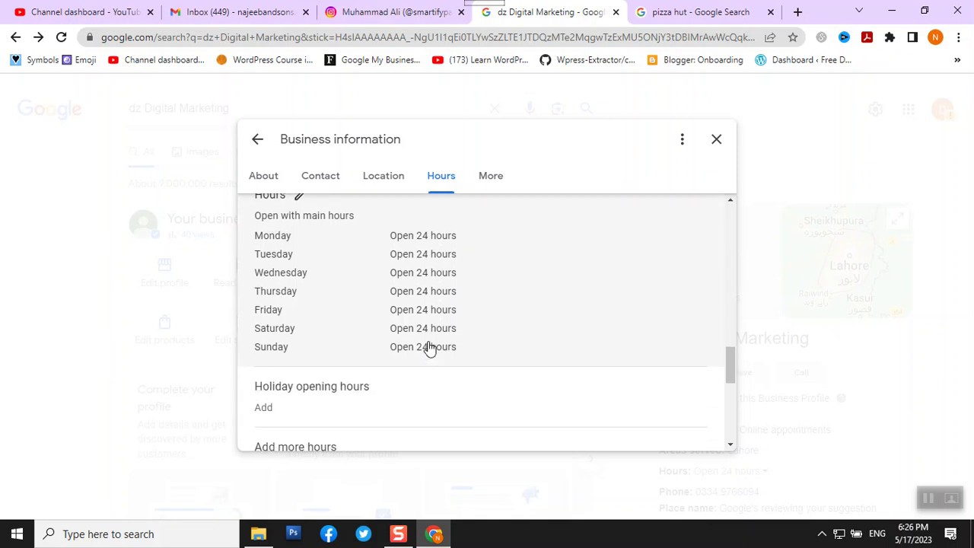
scroll(327, 300, "up", 1)
left_click(295, 269)
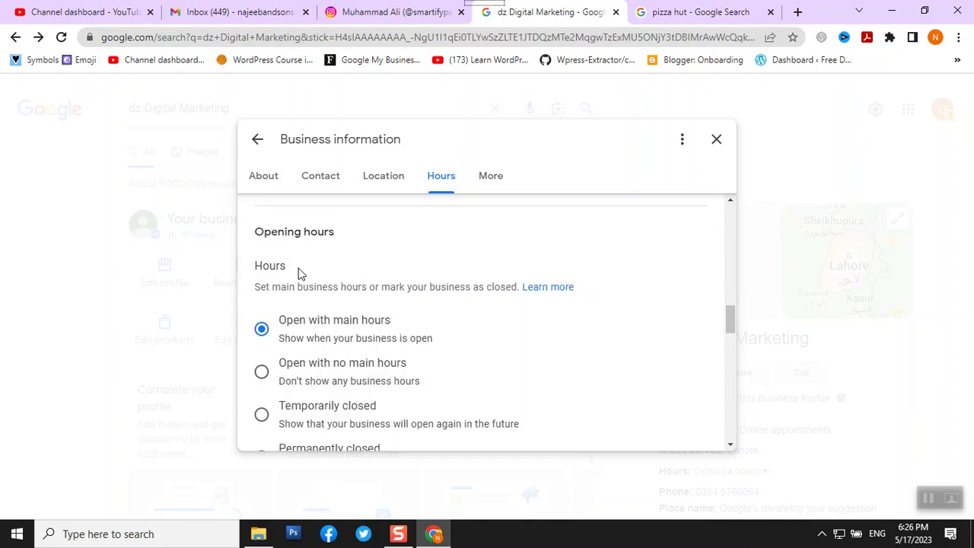
scroll(478, 318, "down", 2)
scroll(479, 319, "down", 2)
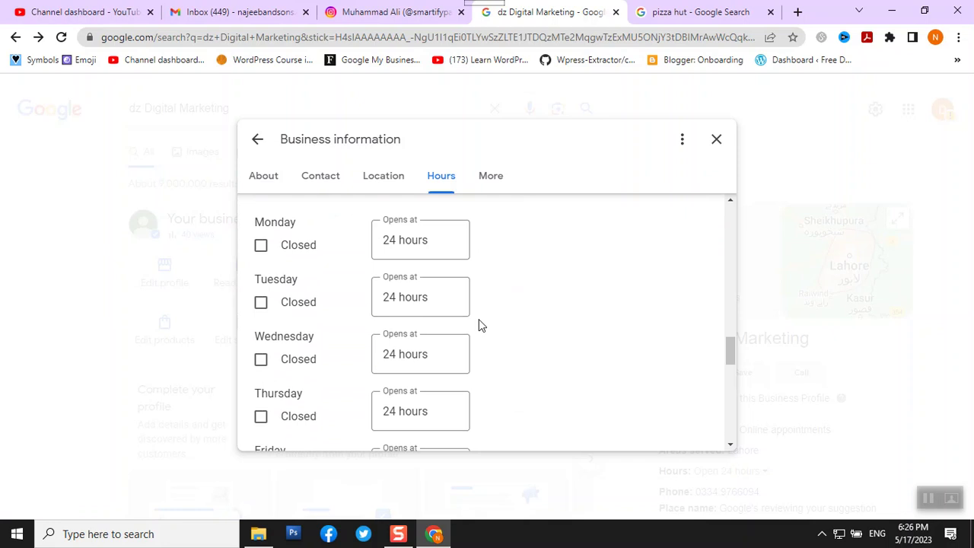
scroll(479, 323, "down", 3)
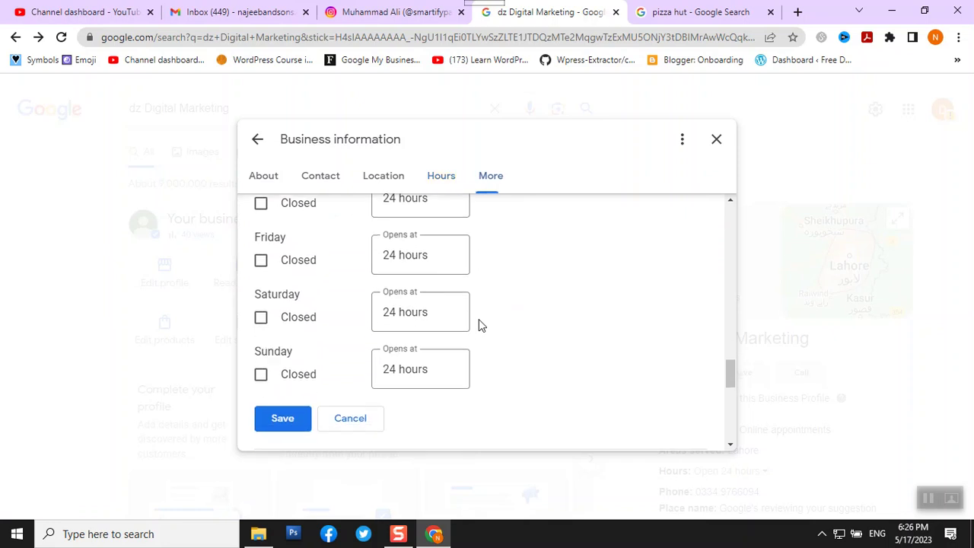
left_click(261, 375)
left_click(272, 423)
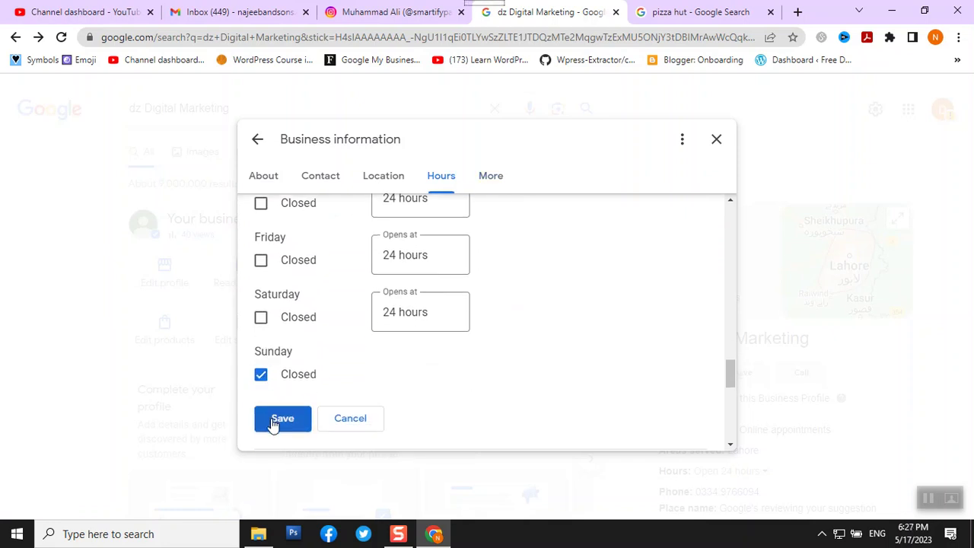
left_click(280, 423)
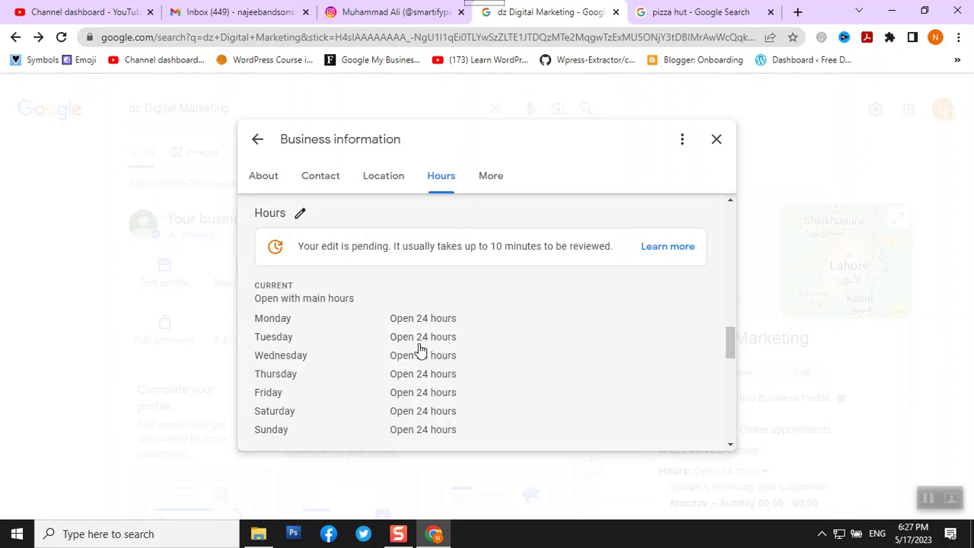
Open the service options, save them with online appointments set to Yes, and return to the business profile overview.
scroll(418, 350, "down", 5)
scroll(419, 347, "down", 4)
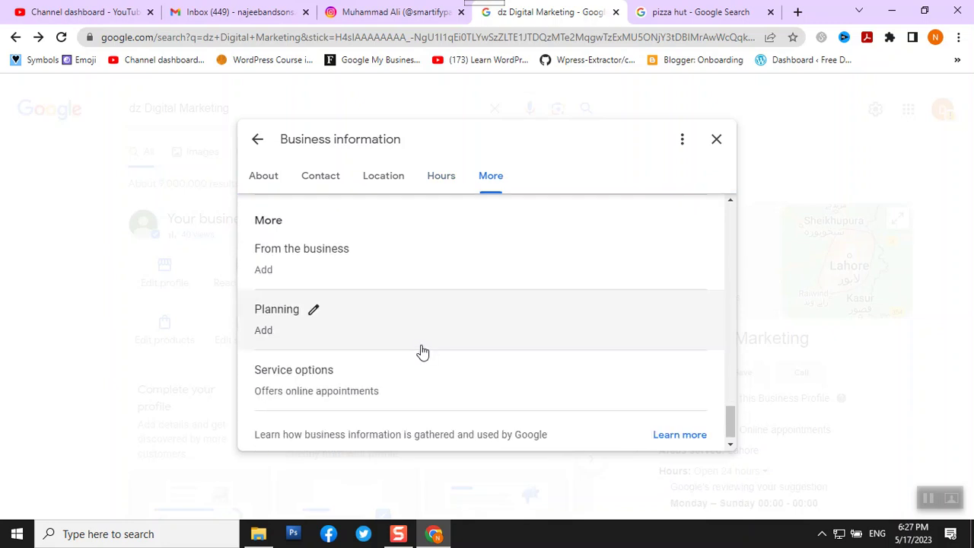
scroll(423, 353, "down", 1)
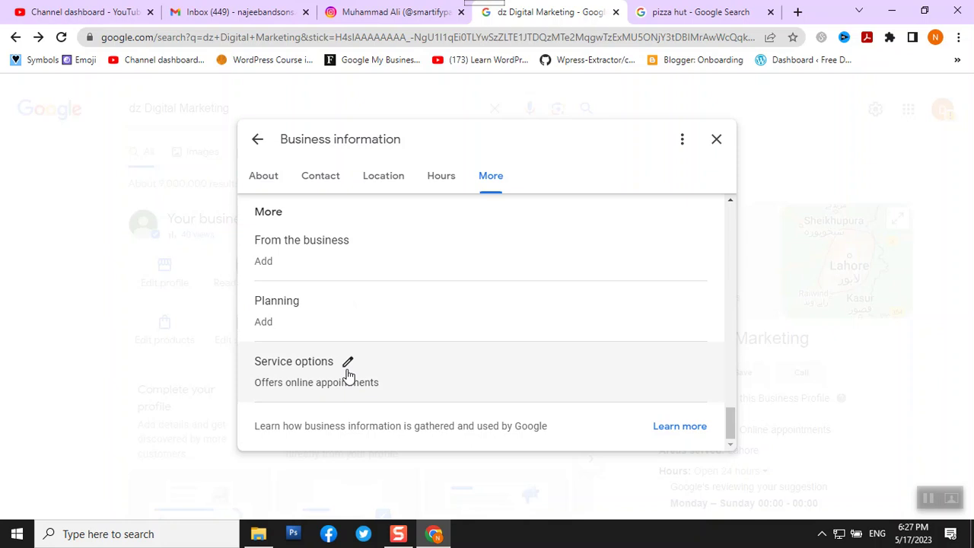
left_click(347, 363)
scroll(408, 371, "down", 2)
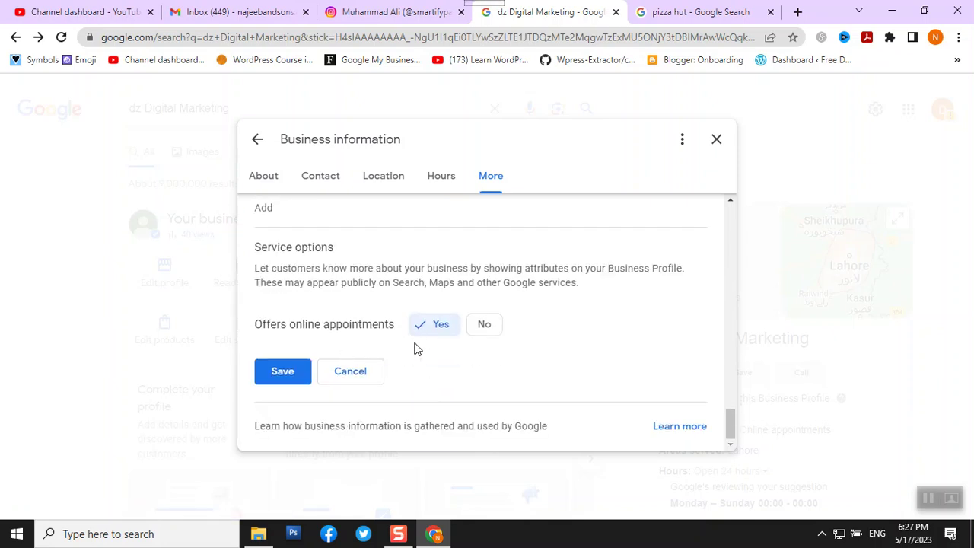
left_click(278, 380)
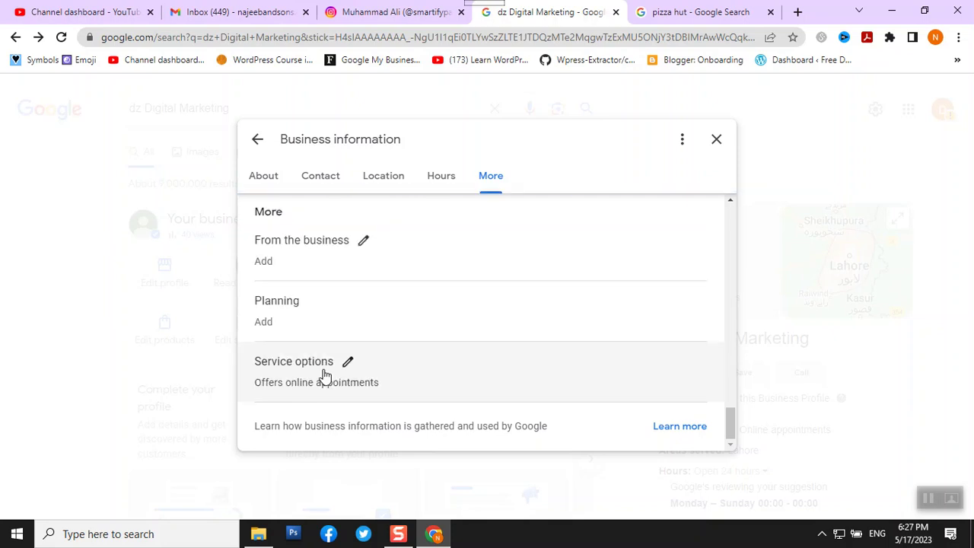
left_click(258, 141)
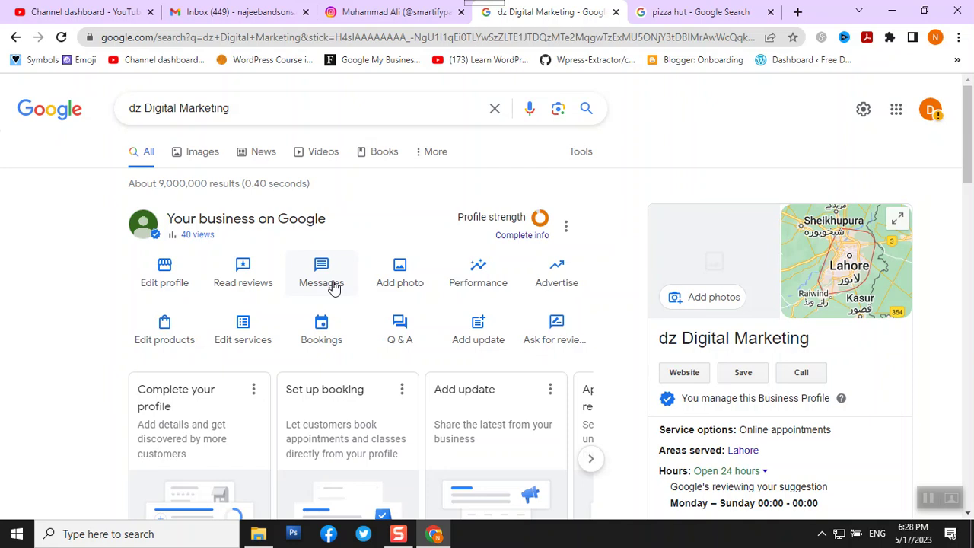
Open the business messages, request web notifications for new messages, and dismiss the browser's notification permission request.
left_click(322, 274)
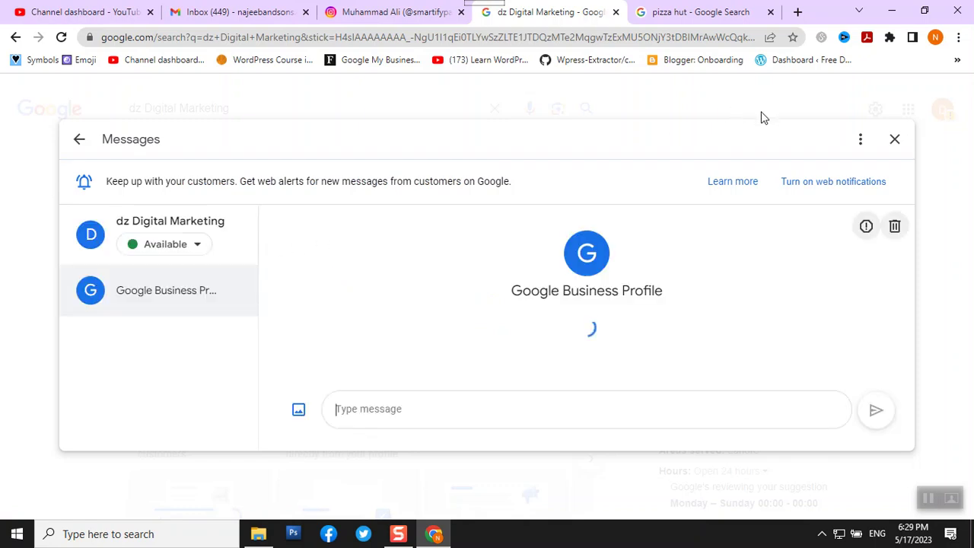
left_click(808, 194)
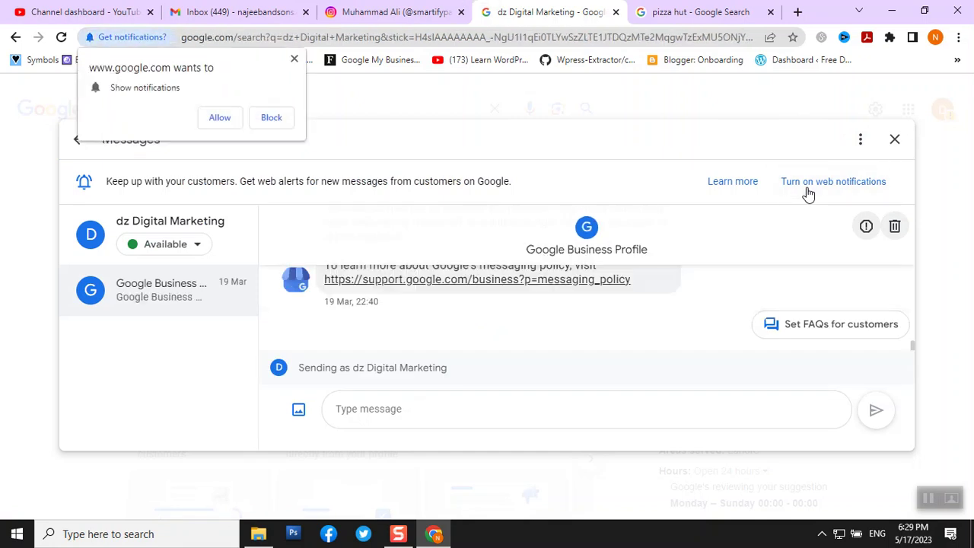
left_click(294, 58)
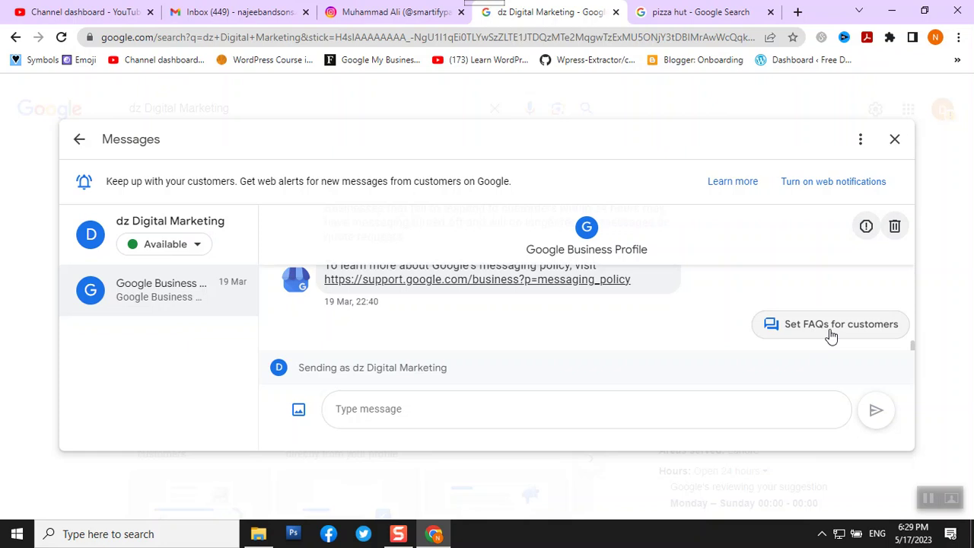
Add a custom FAQ for customer messages with the question "What is your business location".
left_click(827, 338)
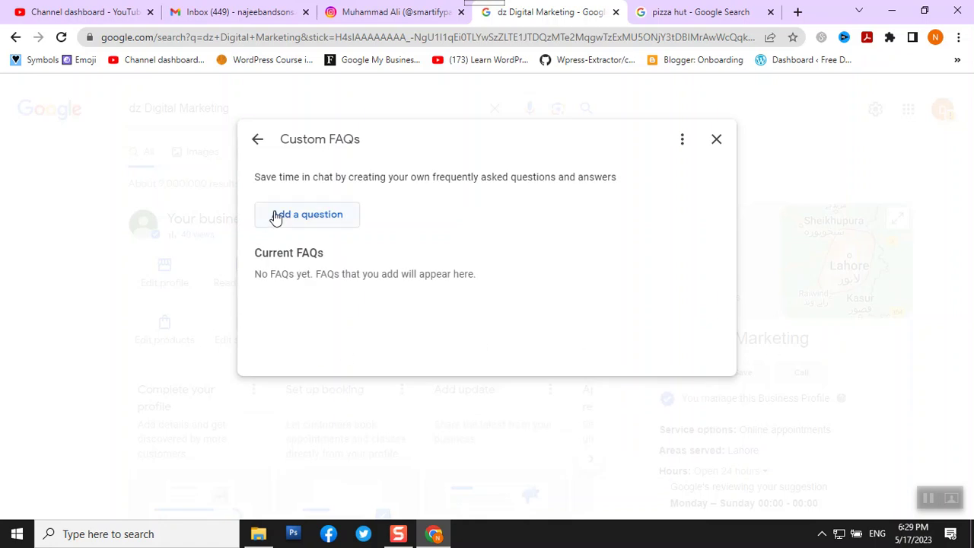
left_click(289, 222)
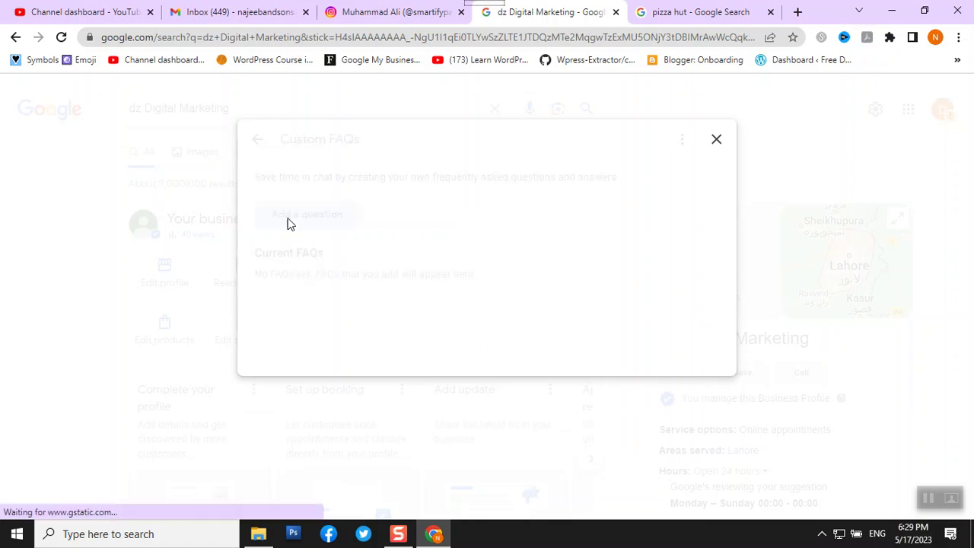
left_click(308, 223)
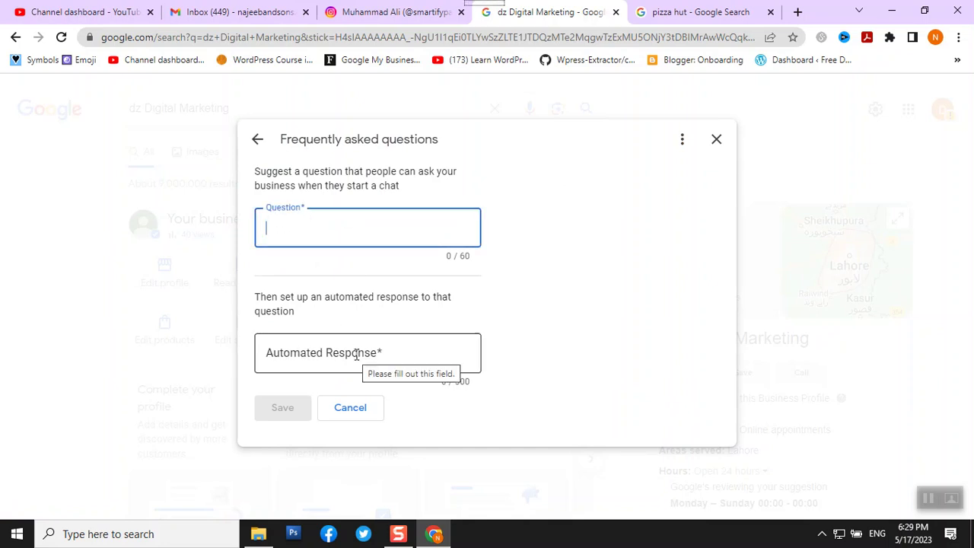
type("What is y")
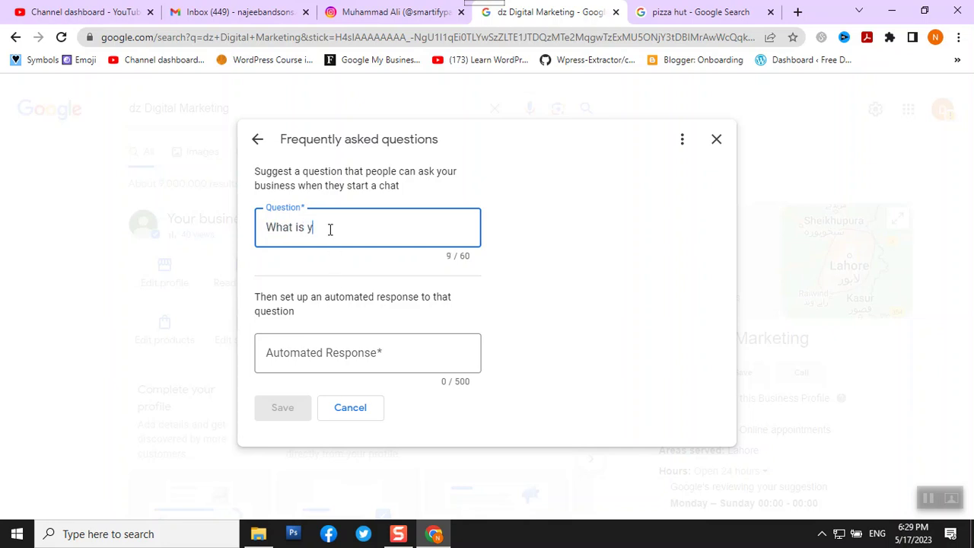
type("our business location")
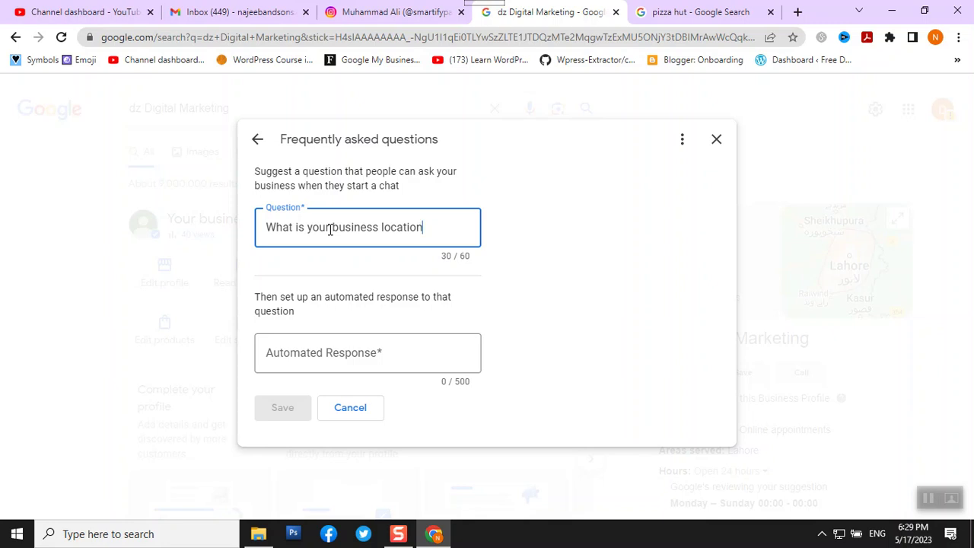
Set the question's automated response to "My office located at Tajpura Scheme Lahore." and save the FAQ.
left_click(332, 353)
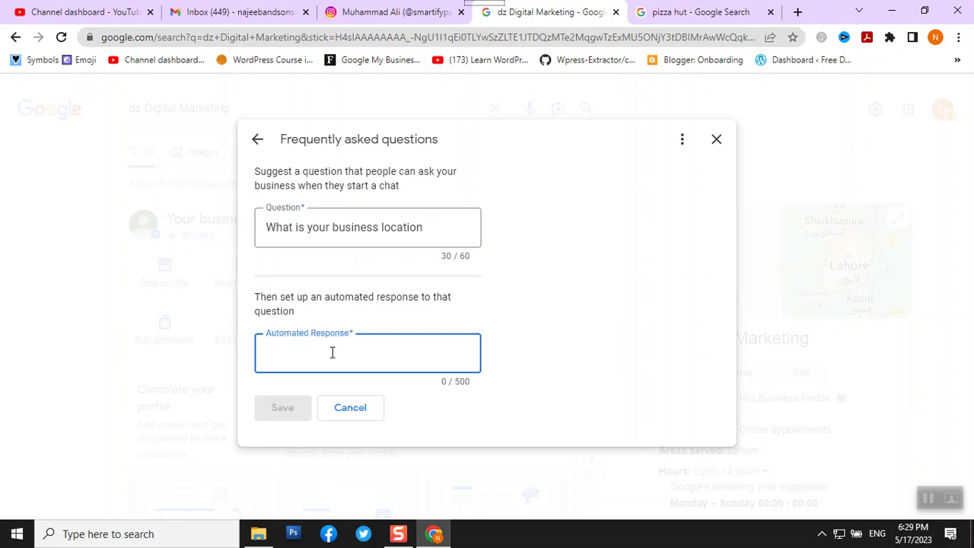
type("My ")
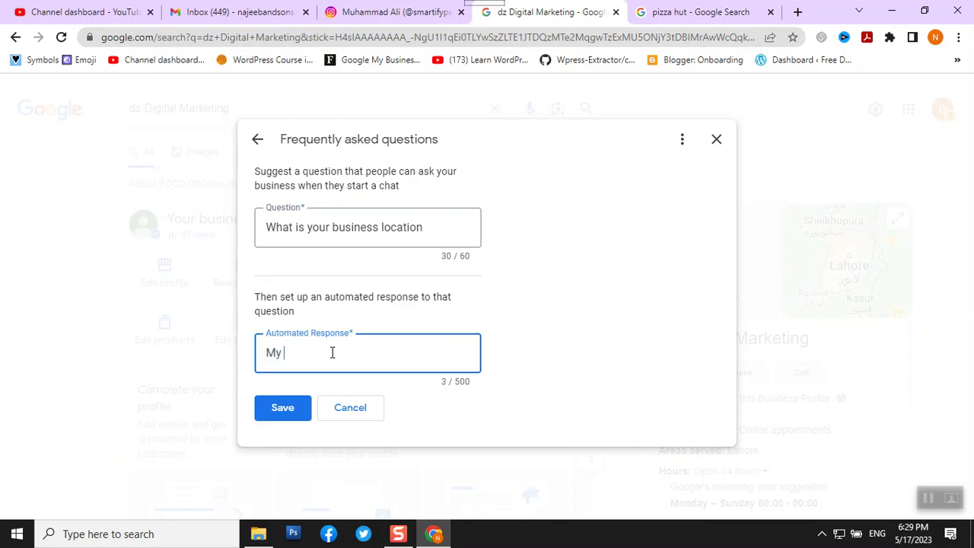
type("office located at T")
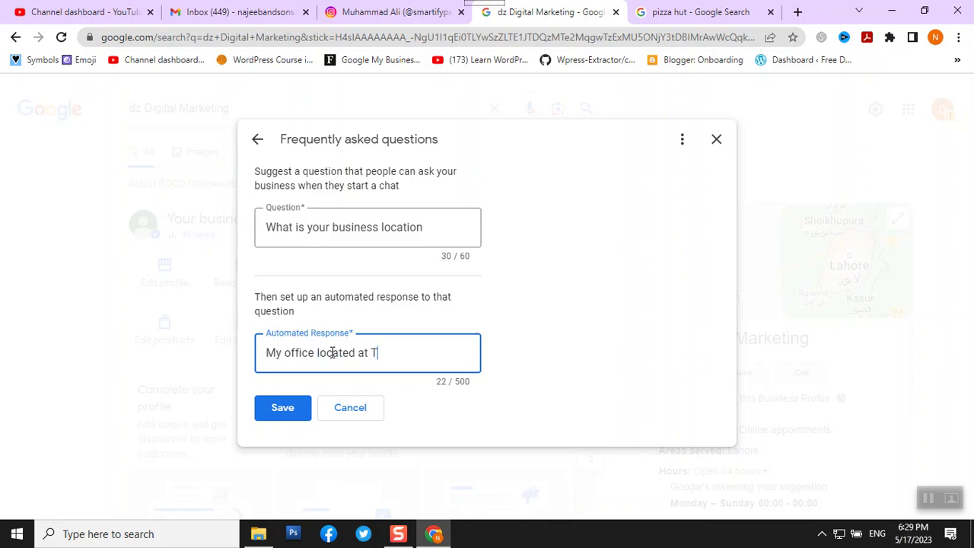
type("ajpura")
type(" Scheme")
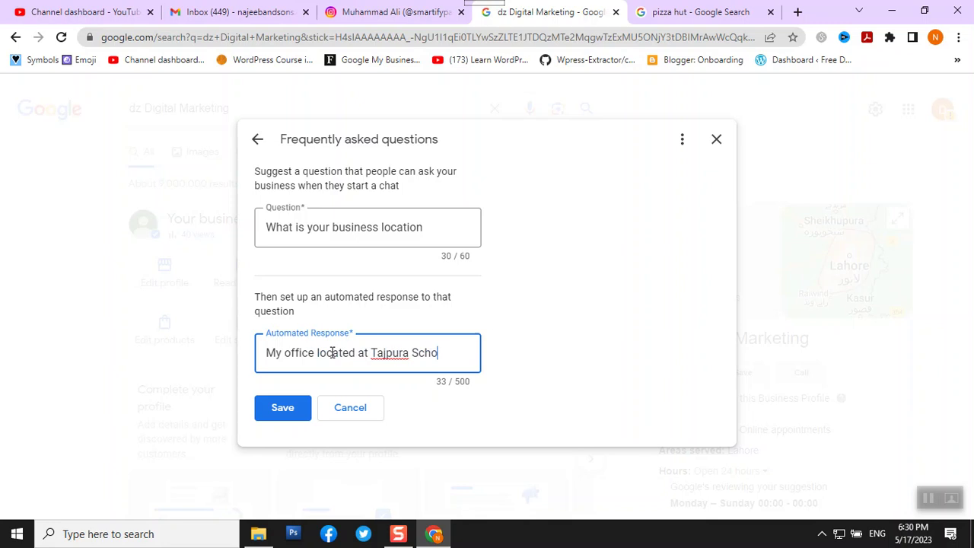
type(" Lahore.")
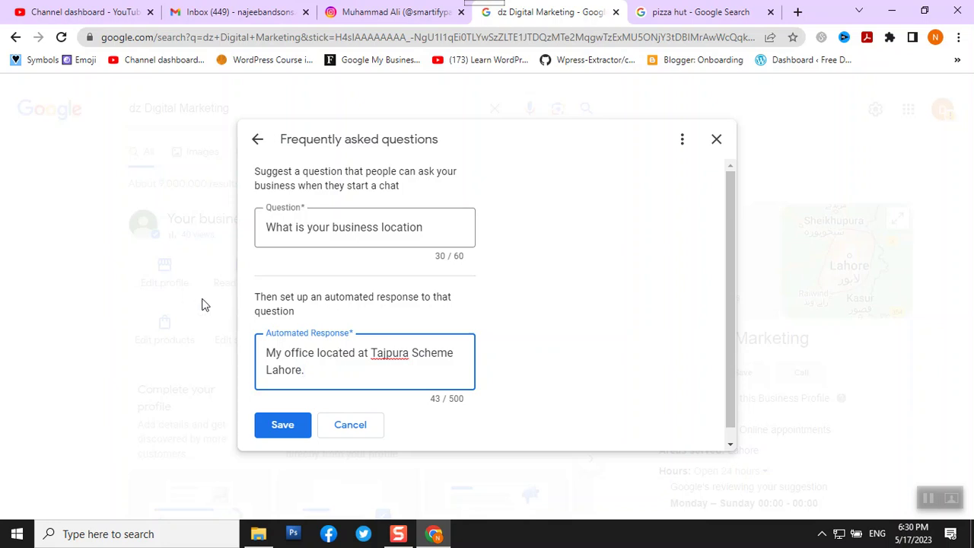
left_click(283, 431)
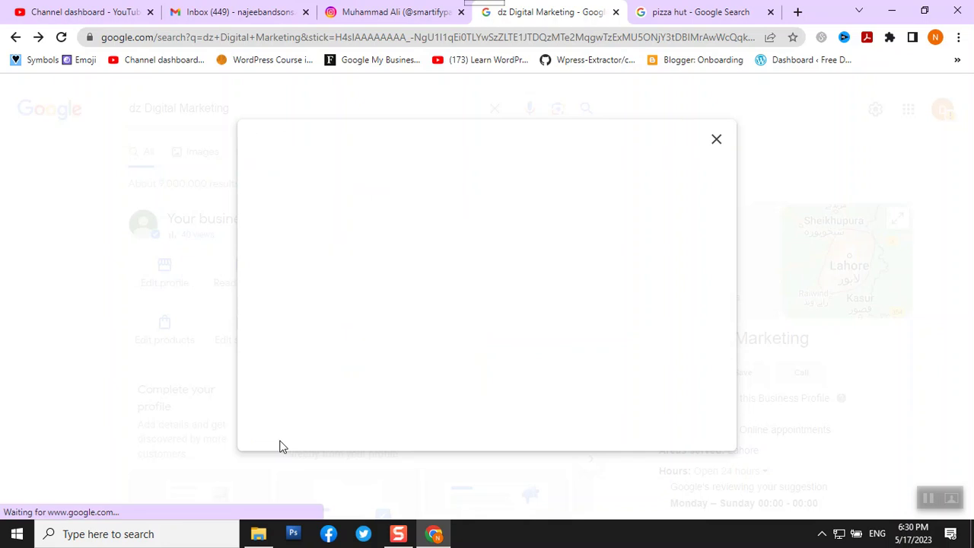
Leave the custom FAQs and close the business messages, returning to the business profile overview.
left_click_drag(280, 447, 294, 339)
left_click(297, 354)
left_click(247, 140)
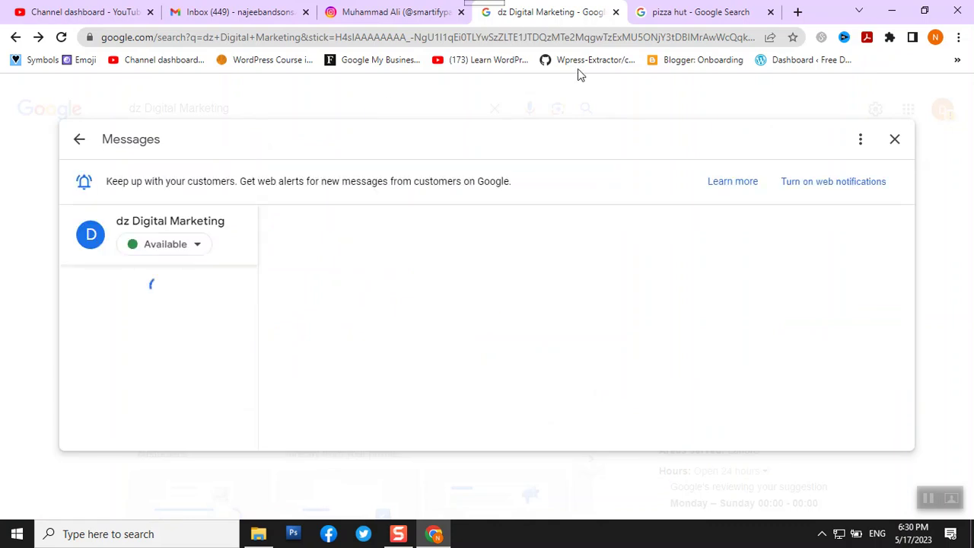
left_click(901, 147)
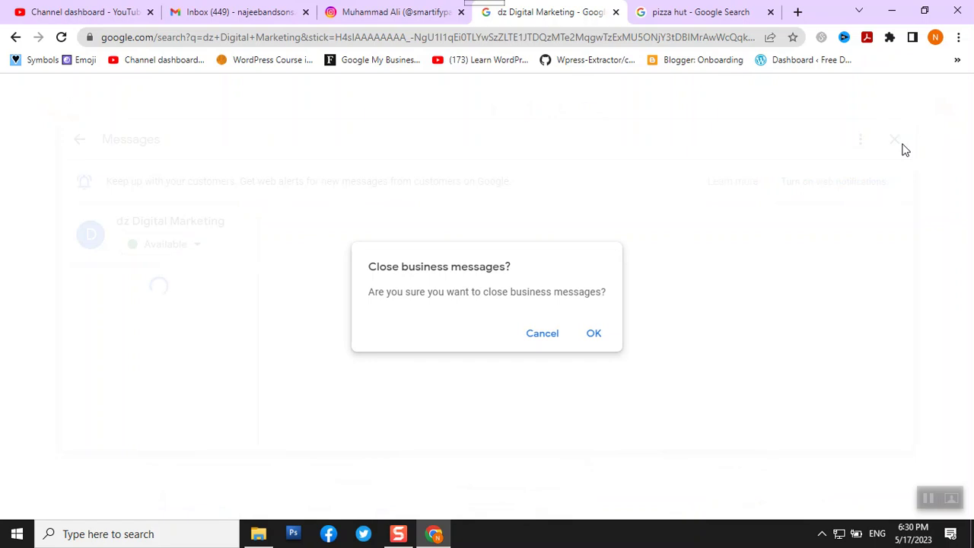
left_click(582, 333)
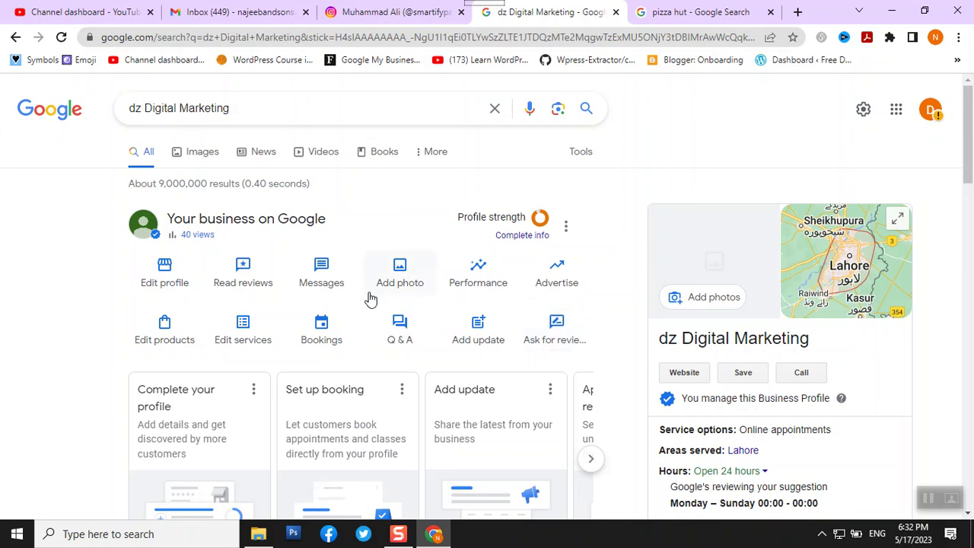
Look at the photo upload options, and examine the overview and calls figures in the profile's performance report.
left_click(398, 284)
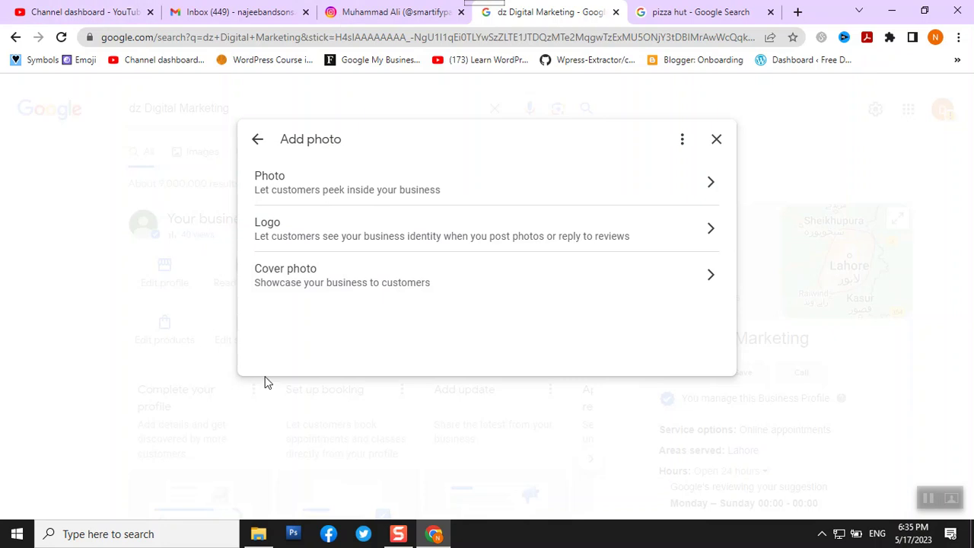
left_click(257, 140)
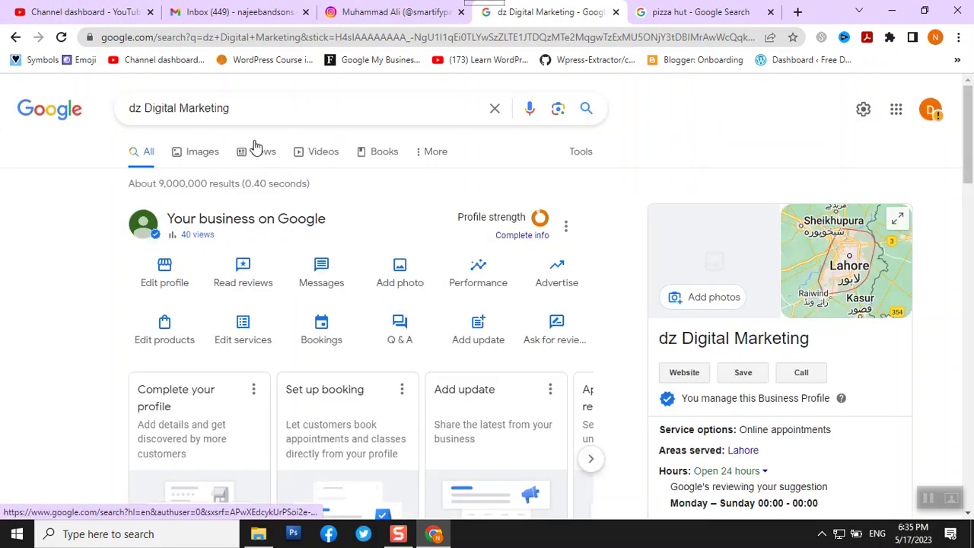
left_click(478, 276)
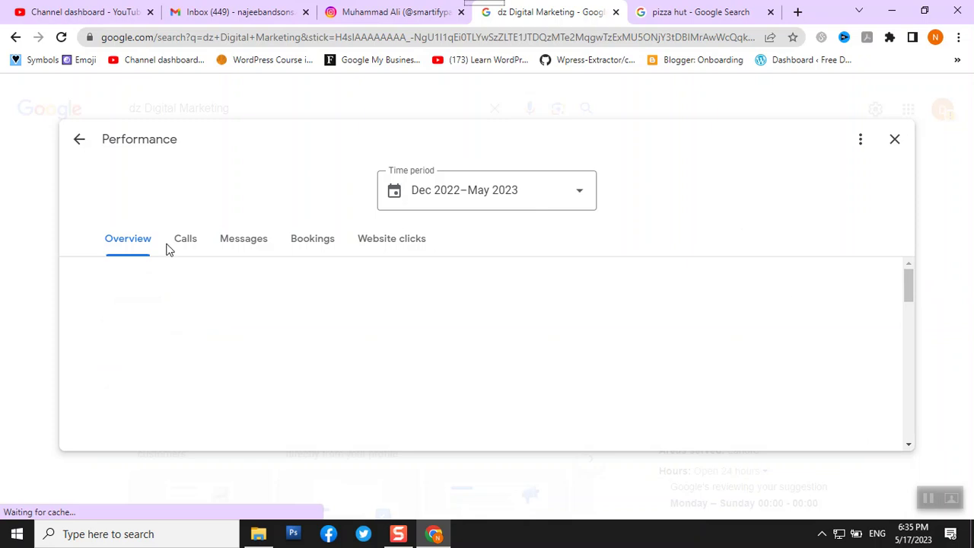
scroll(191, 244, "down", 2)
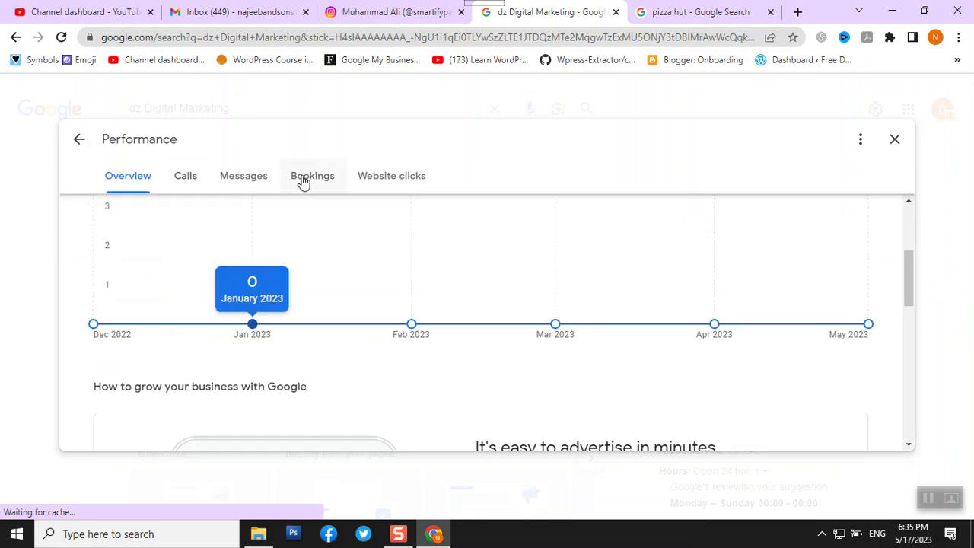
left_click(242, 179)
left_click(188, 182)
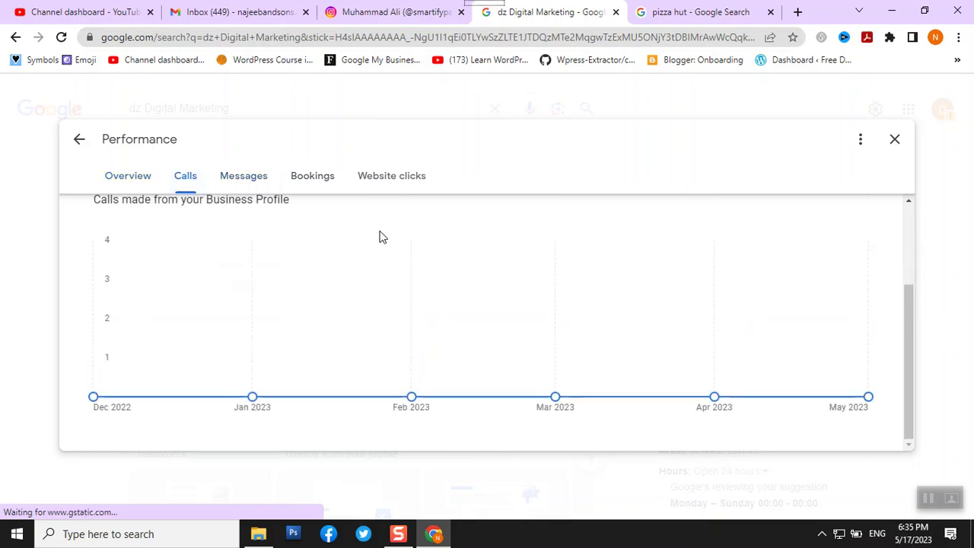
scroll(381, 237, "up", 3)
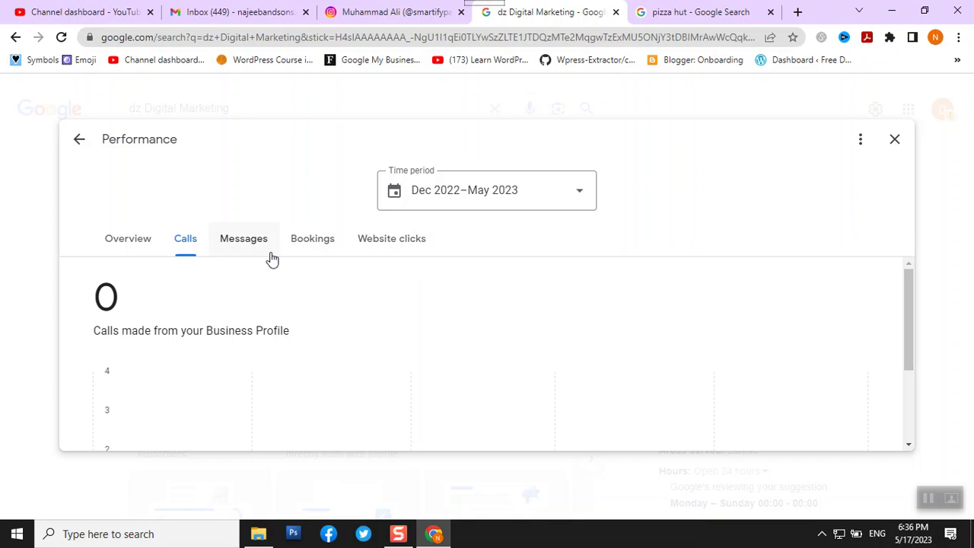
left_click(895, 141)
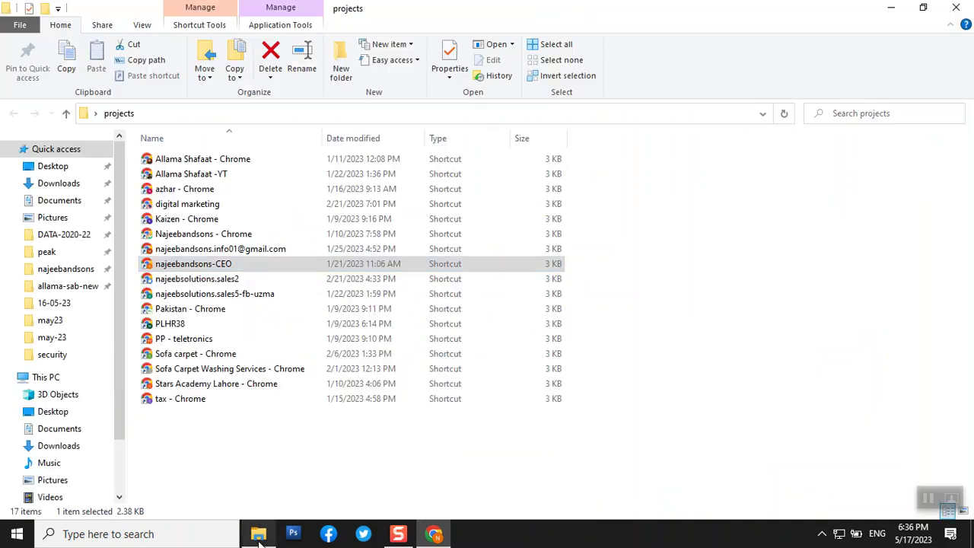
Open the PLHR38 Chrome shortcut from the projects folder in File Explorer.
left_click(258, 534)
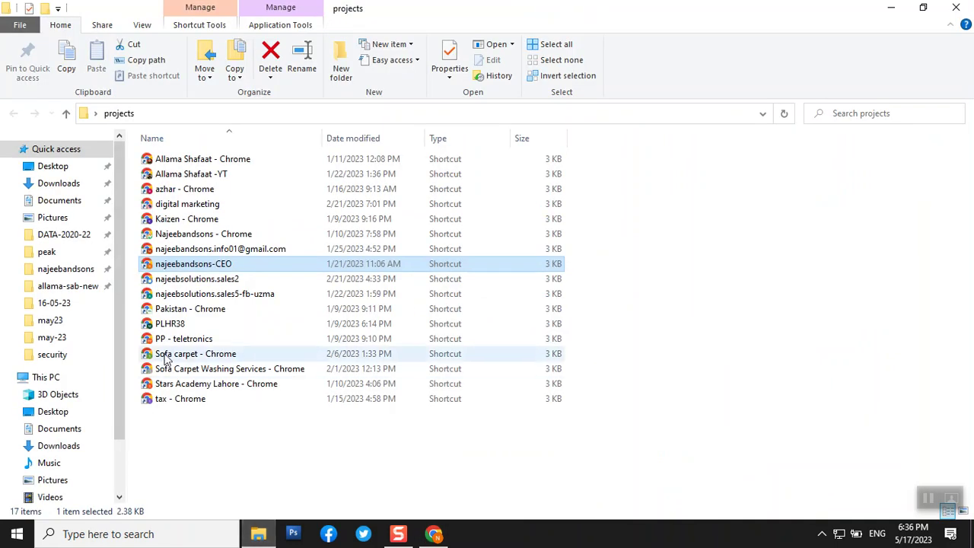
left_click(175, 327)
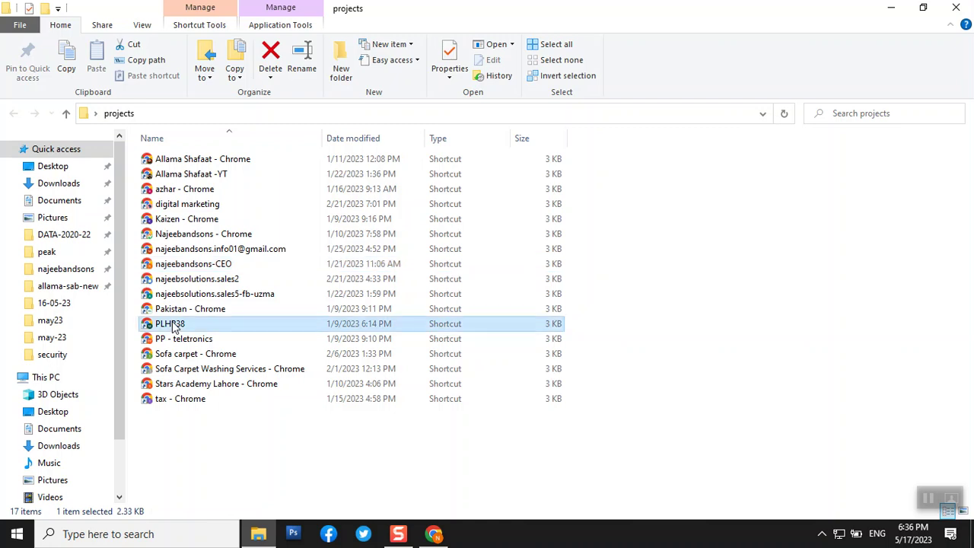
double_click(174, 326)
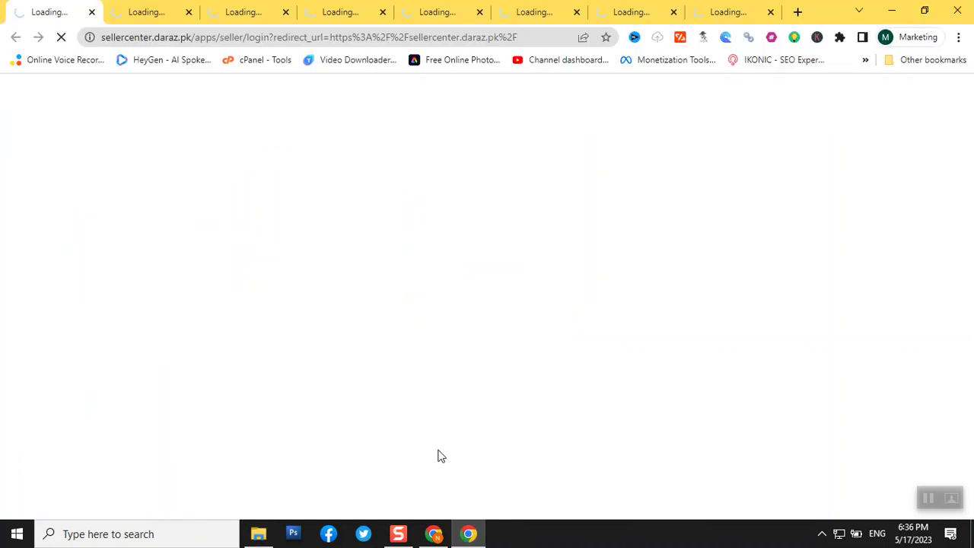
Return to the Chrome window with the dz Digital Marketing profile and copy its customer review link.
left_click(434, 534)
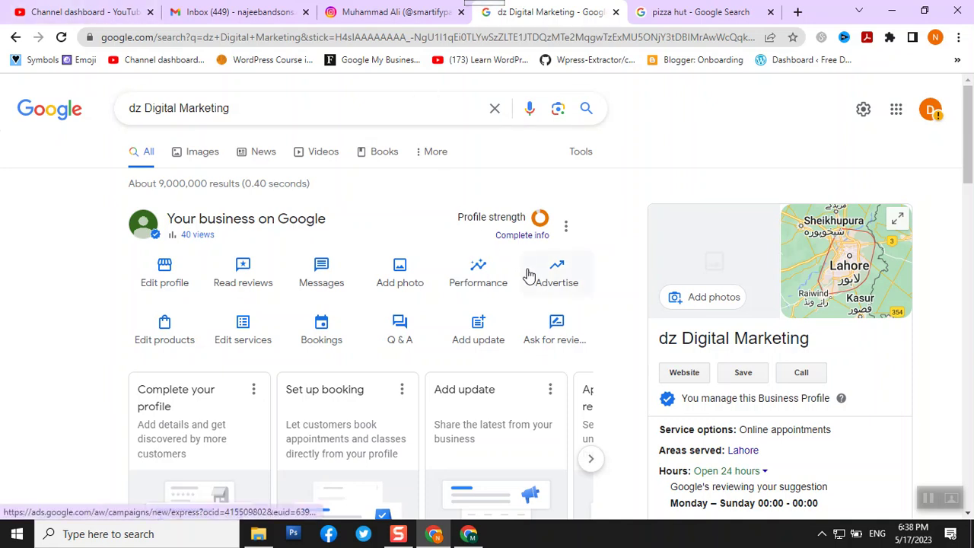
left_click(566, 342)
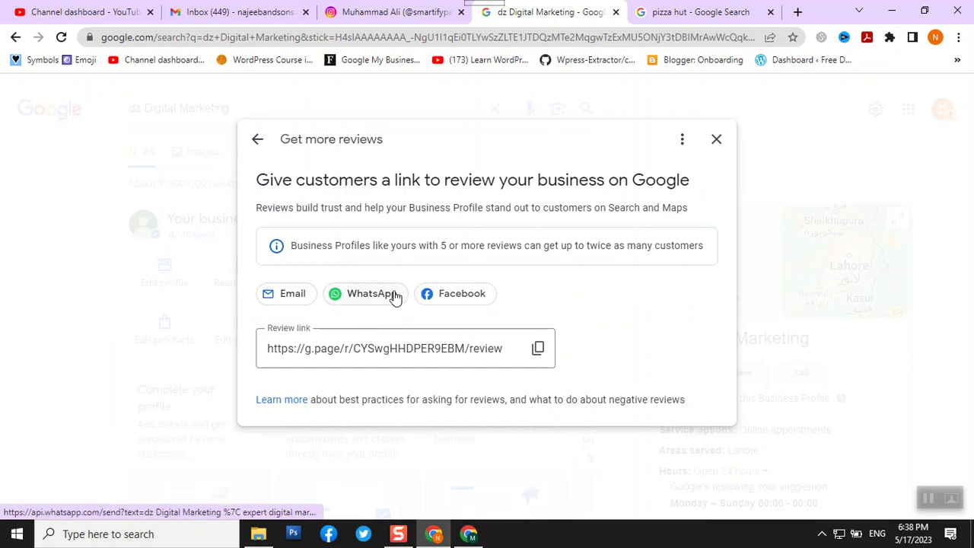
left_click(538, 349)
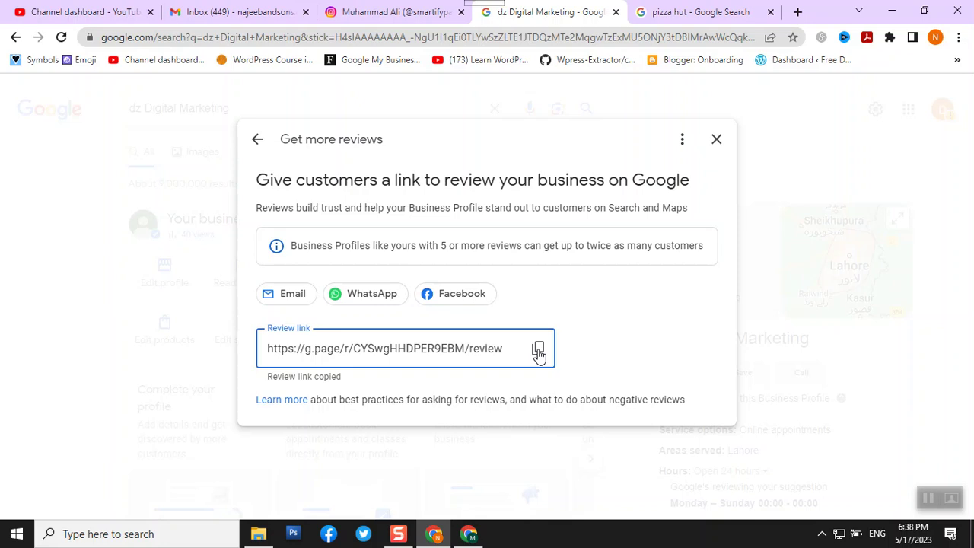
View WhatsApp Web in the other Chrome window, and return to the business profile to close the review request.
left_click(469, 533)
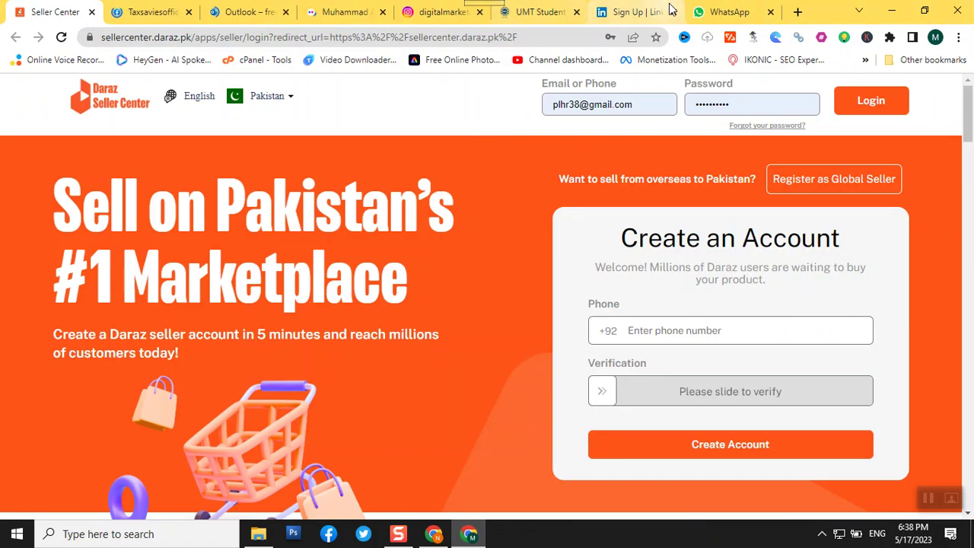
left_click(711, 10)
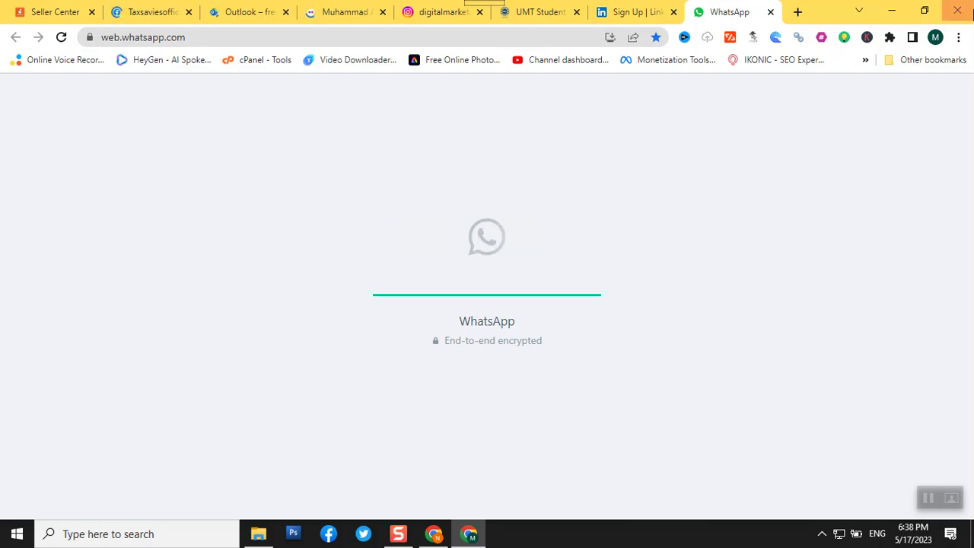
left_click(434, 535)
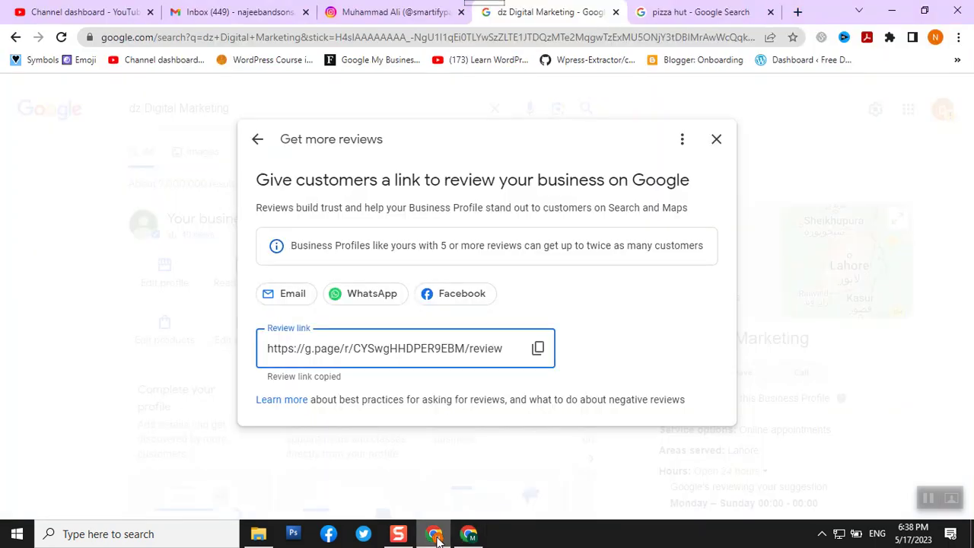
left_click(716, 139)
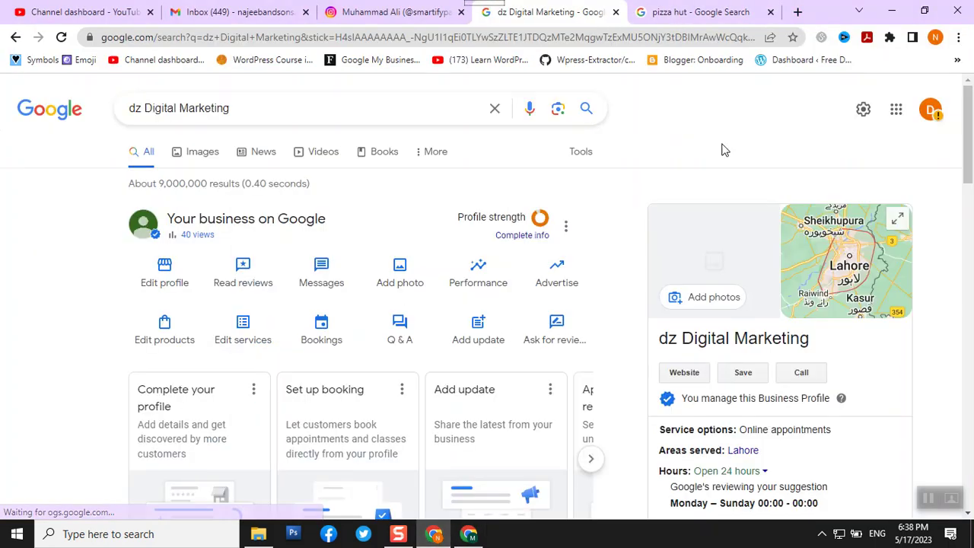
Examine the new update post form and its optional button choices, including Learn more and Call now, and close it without posting.
left_click(469, 342)
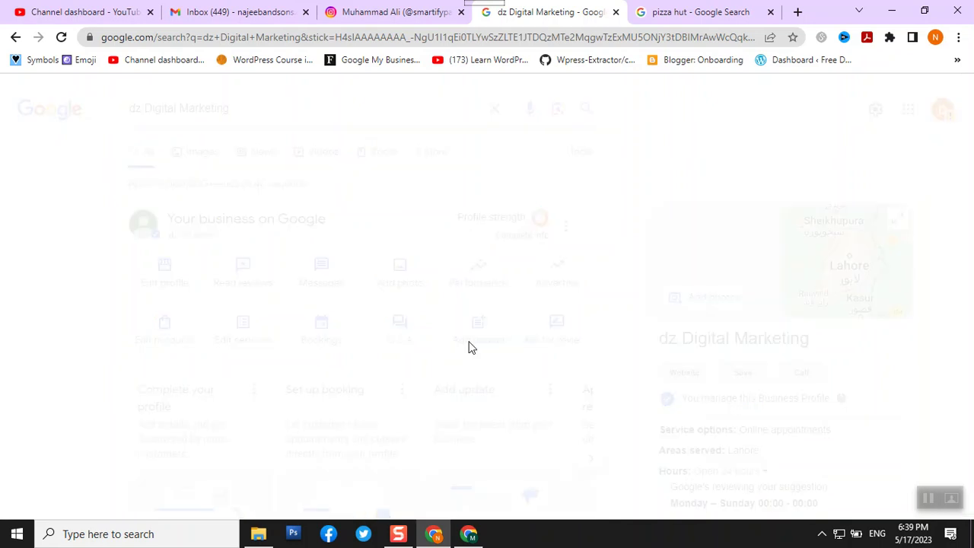
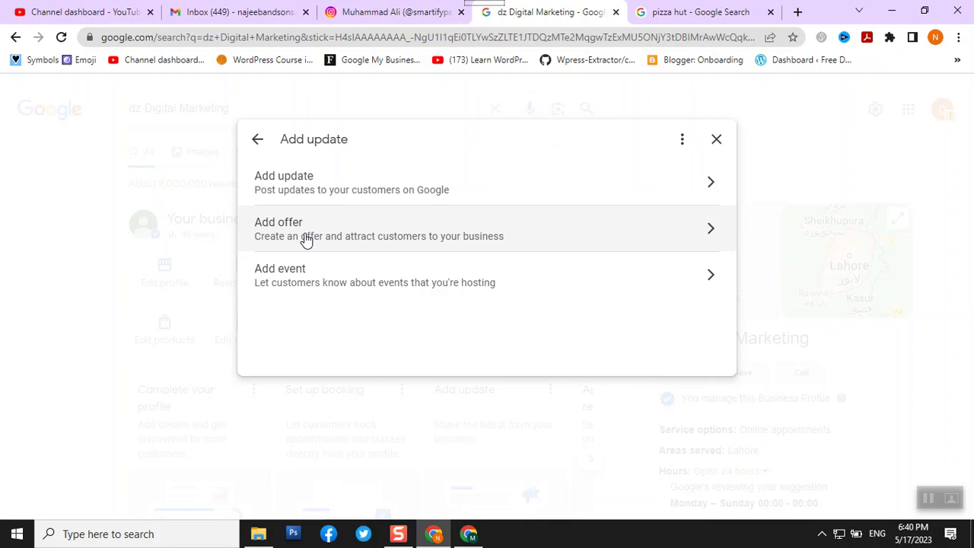
left_click(363, 182)
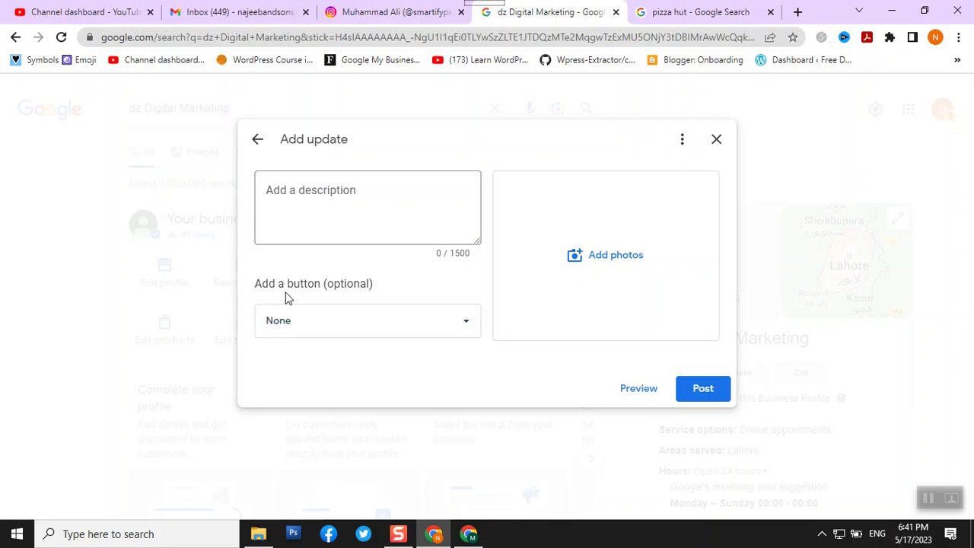
left_click(373, 323)
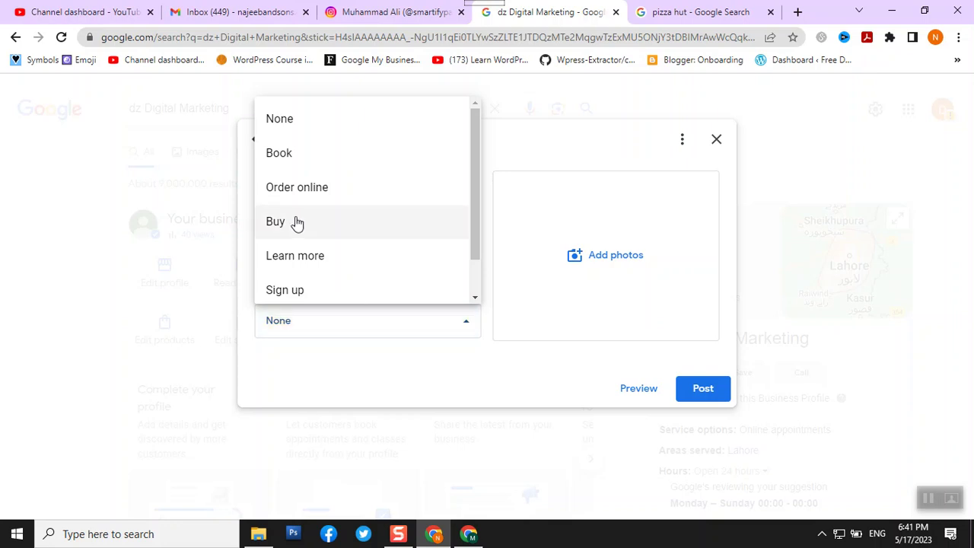
scroll(318, 228, "down", 1)
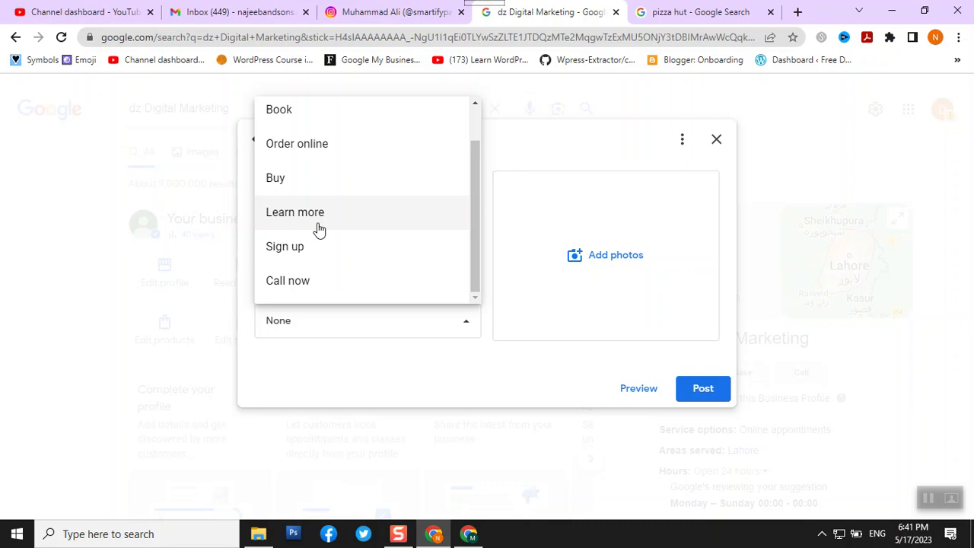
left_click(715, 141)
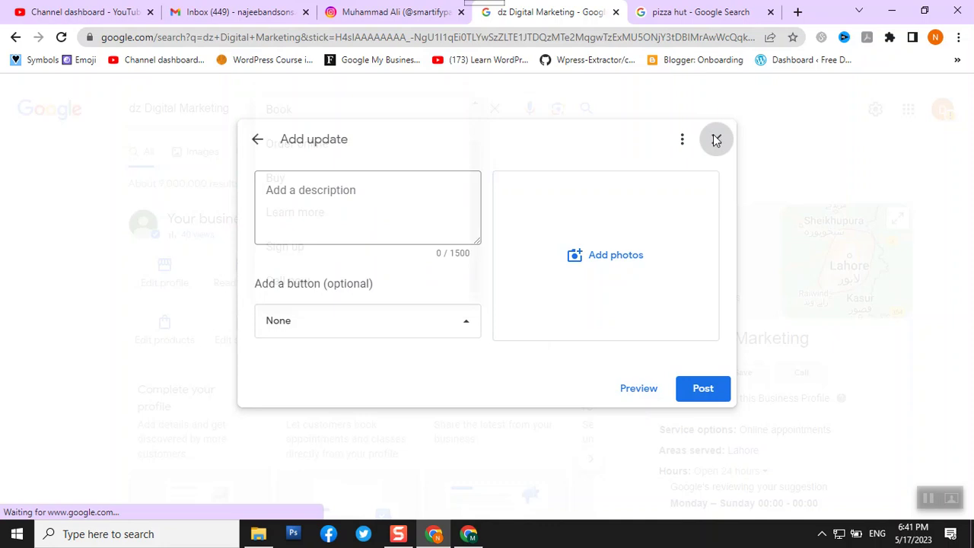
Examine the Add offer form, including the optional details, voucher code, redemption link and terms fields, and discard the offer.
left_click(480, 344)
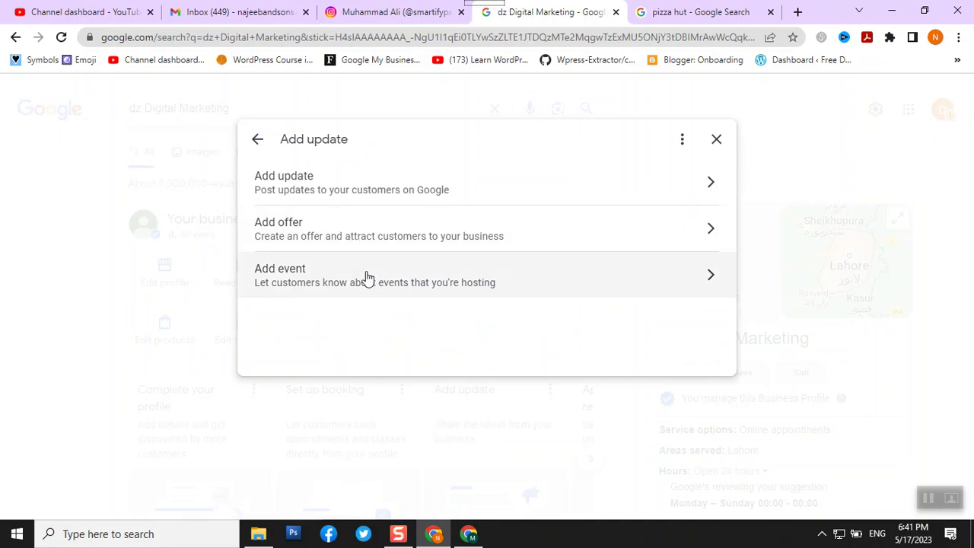
left_click(349, 232)
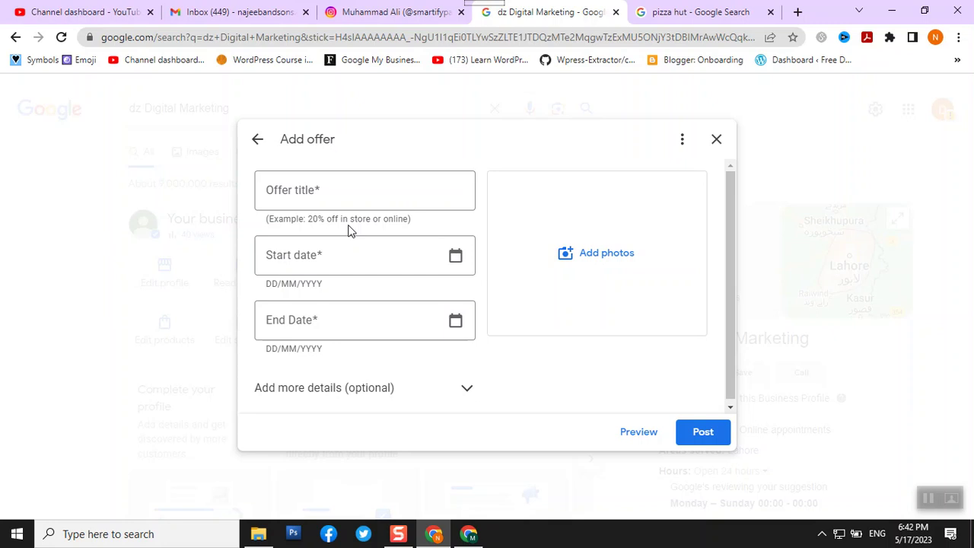
scroll(367, 261, "down", 1)
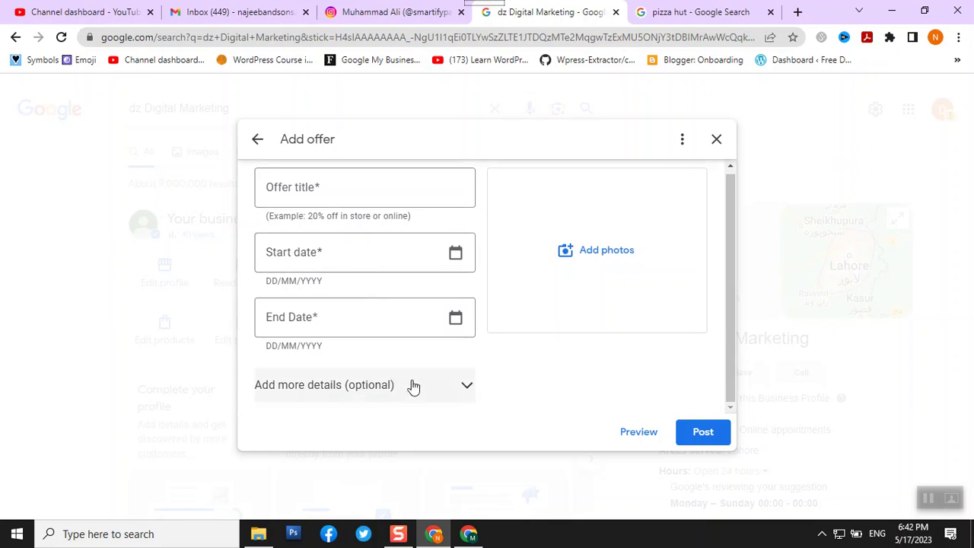
left_click(455, 394)
scroll(500, 353, "down", 2)
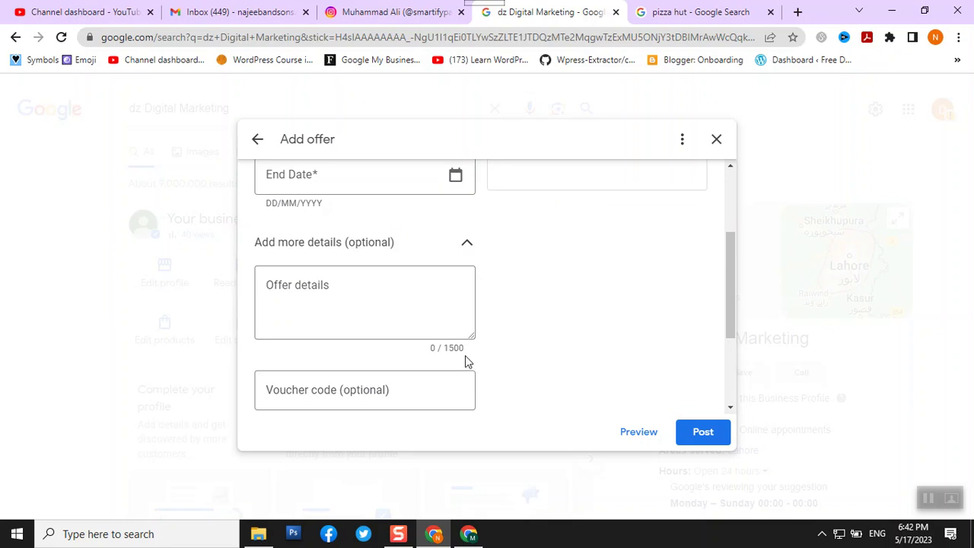
scroll(454, 331, "down", 1)
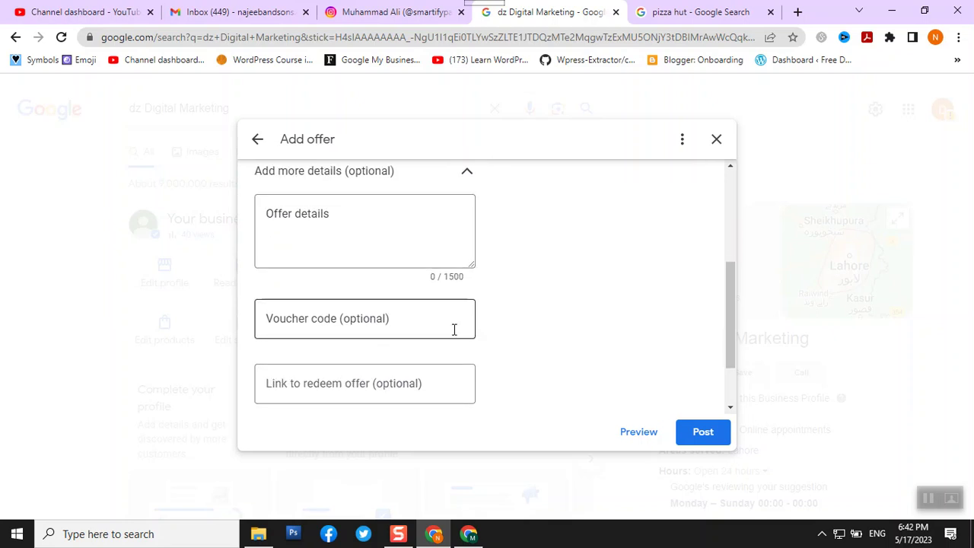
left_click(388, 328)
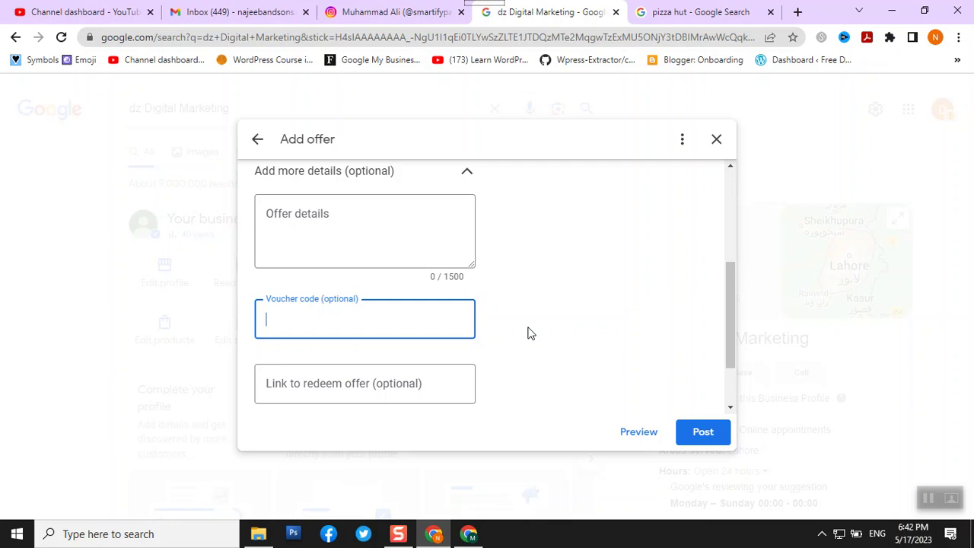
scroll(517, 341, "down", 1)
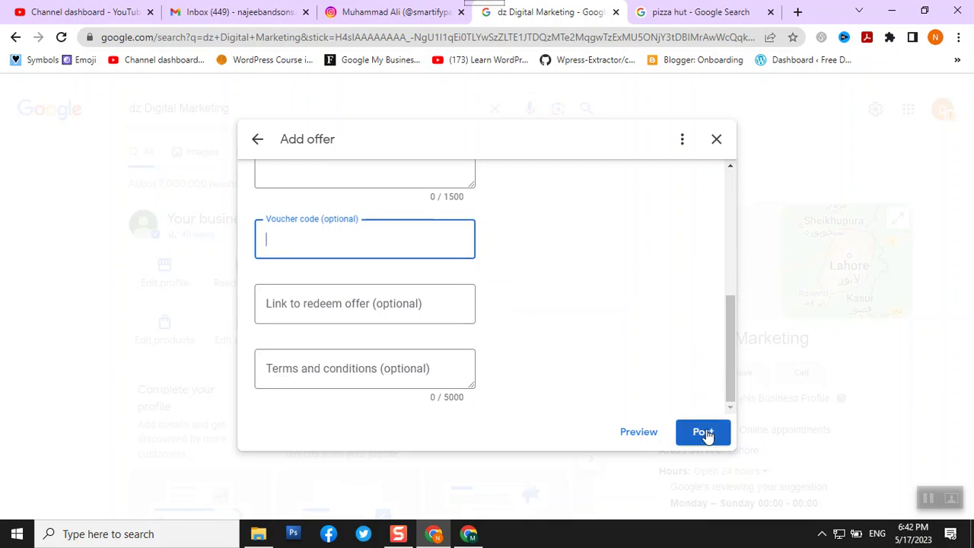
scroll(687, 393, "up", 5)
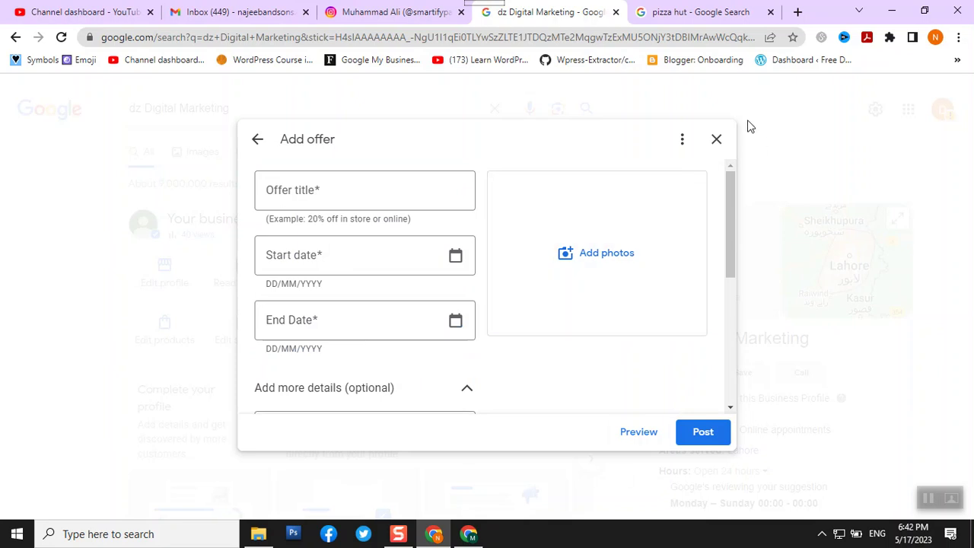
left_click(717, 140)
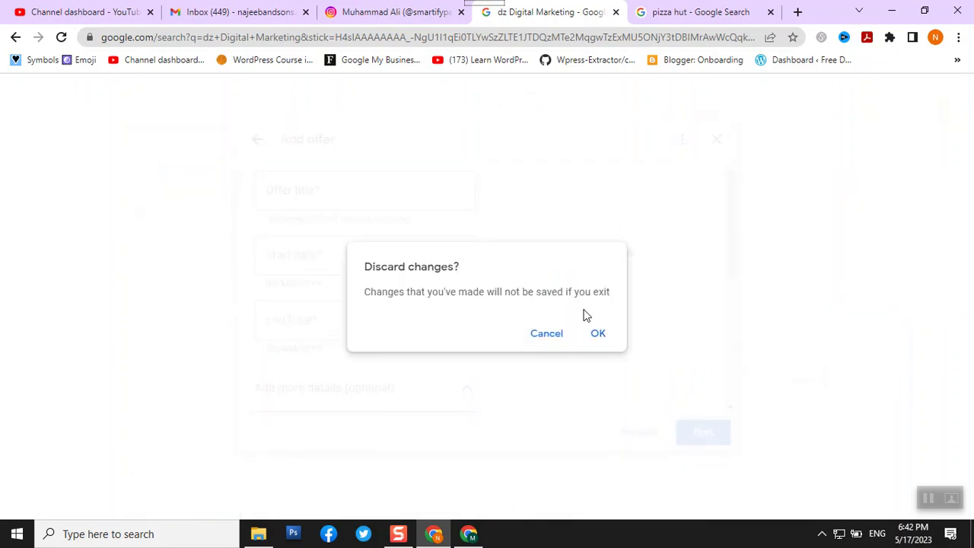
left_click(599, 334)
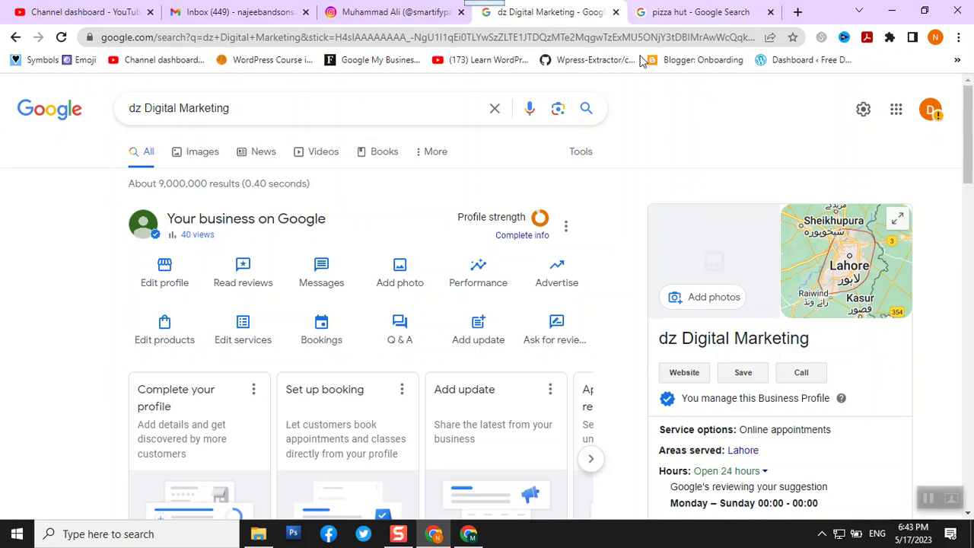
Examine the Managers section of the Business Profile settings and its form for inviting a manager, and close the settings without inviting anyone.
left_click(566, 229)
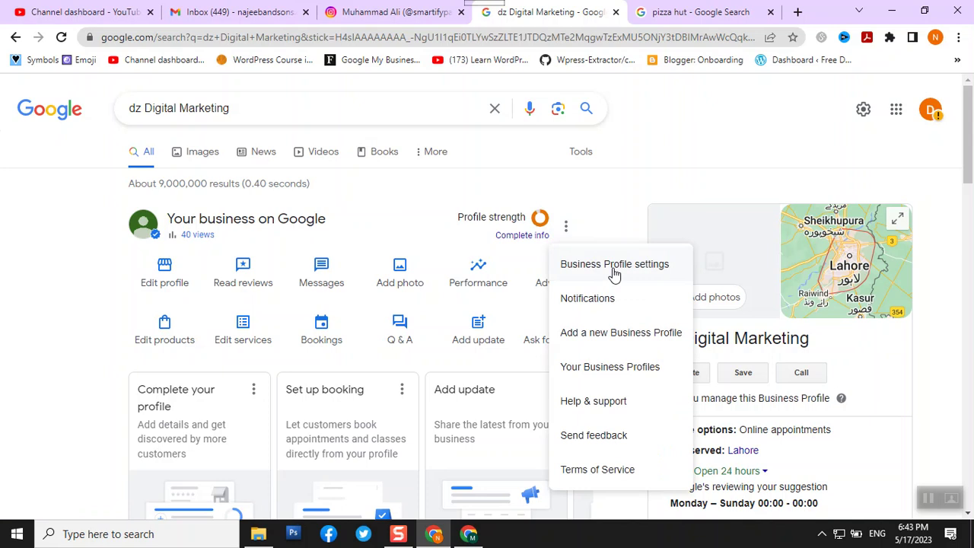
left_click(615, 266)
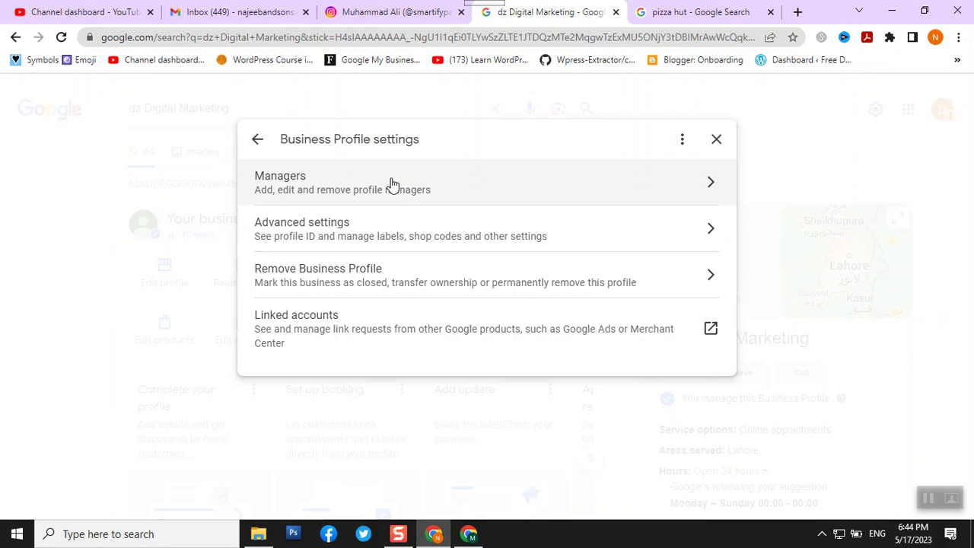
left_click(391, 184)
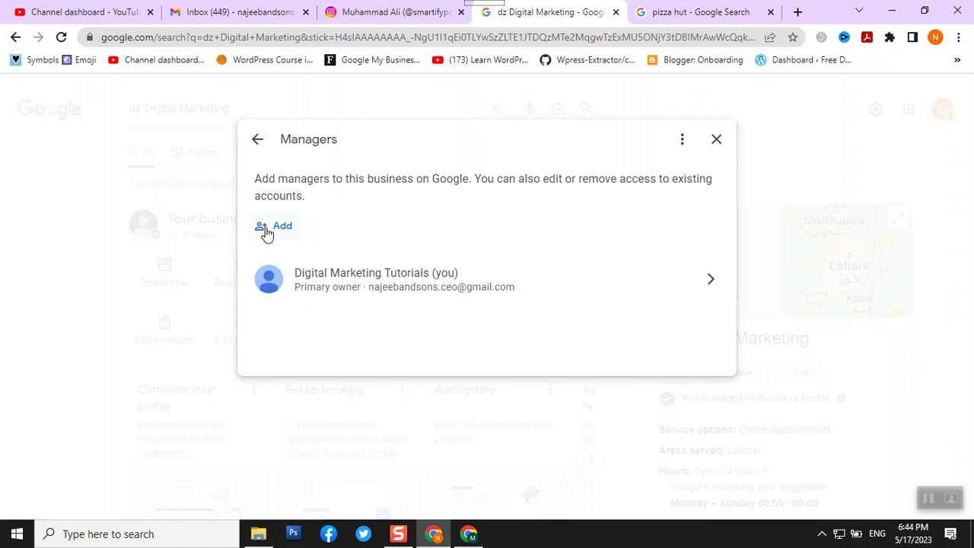
left_click(265, 233)
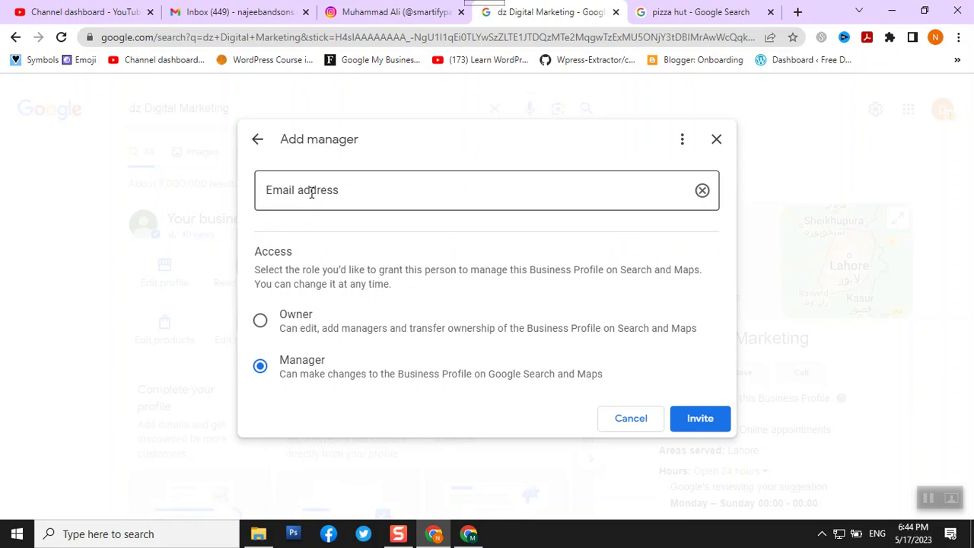
left_click(311, 193)
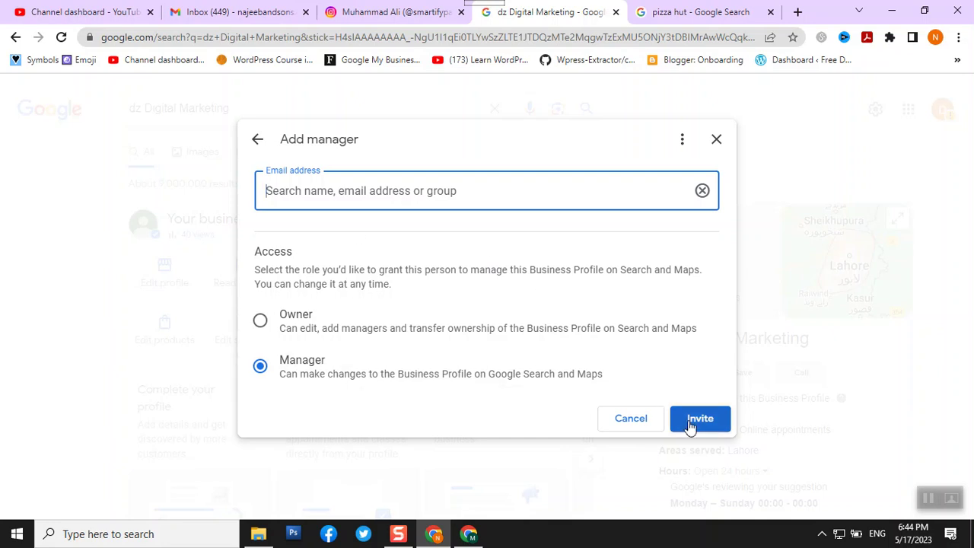
left_click(258, 139)
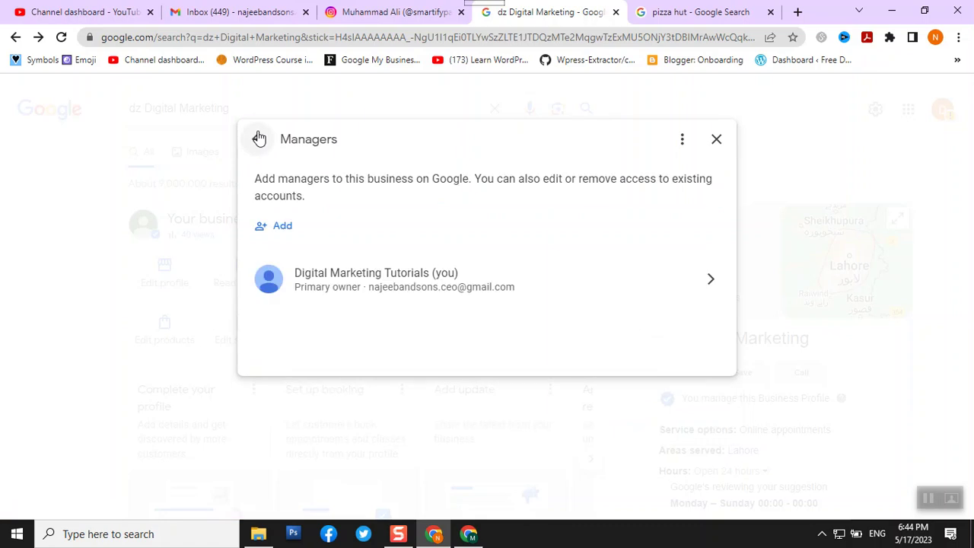
left_click(258, 138)
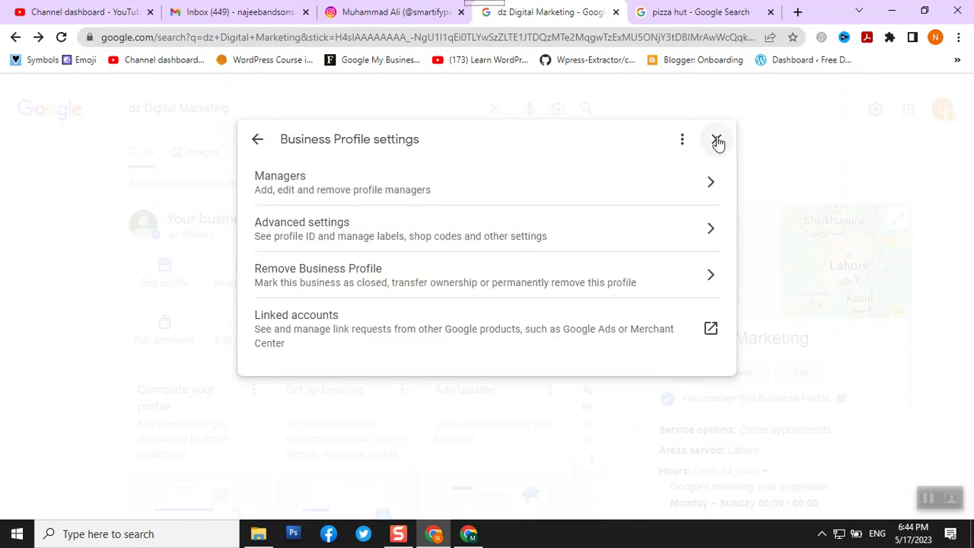
left_click(717, 142)
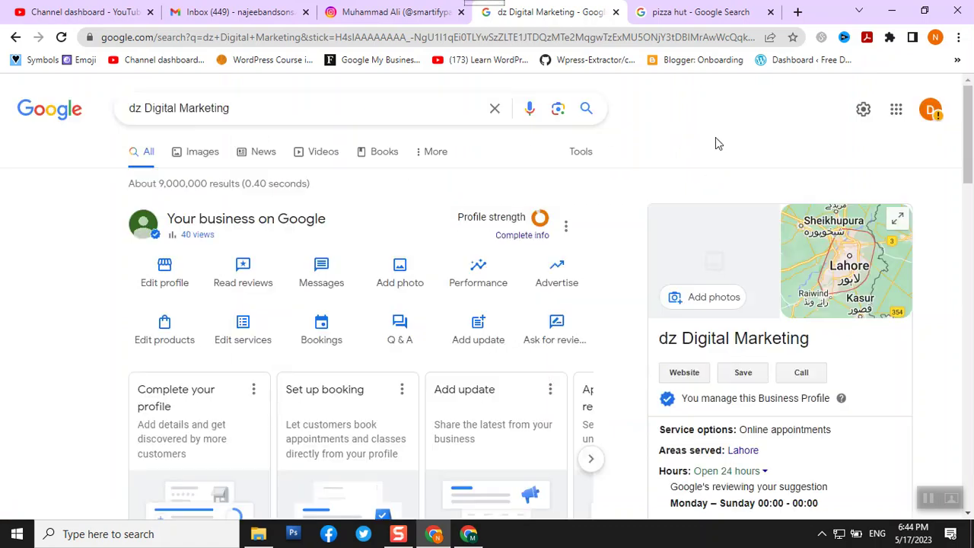
Review the Owner and Manager access roles in the Add manager form, and cancel the invitation to return to the managers list.
left_click(564, 233)
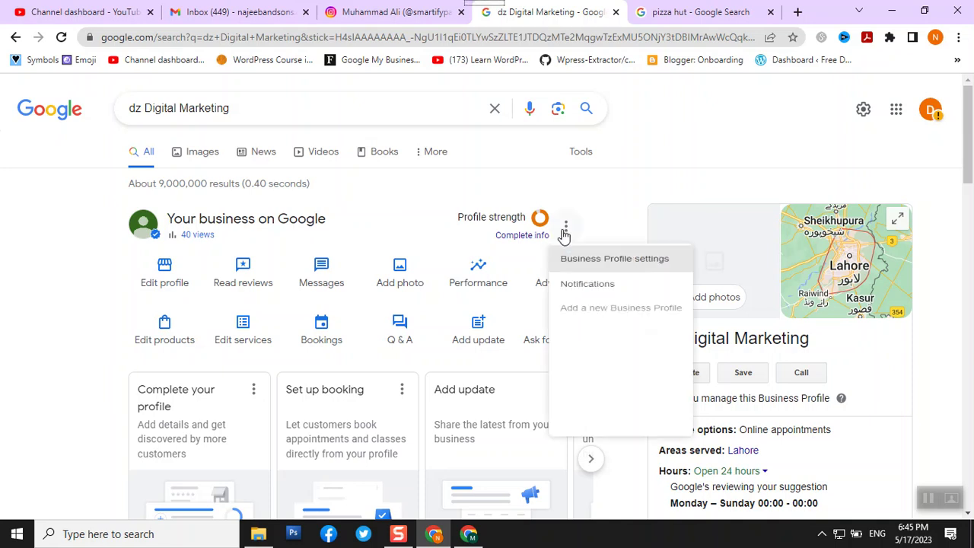
left_click(620, 266)
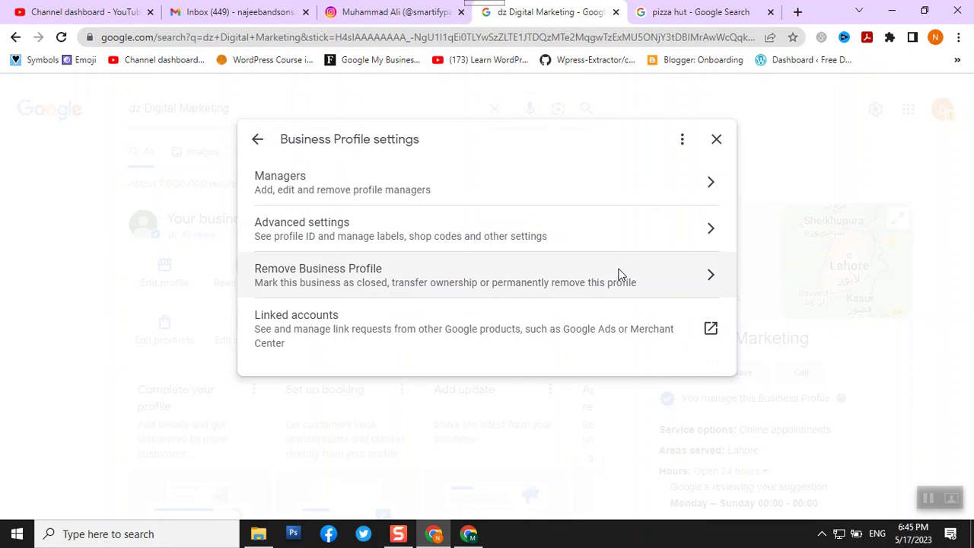
left_click(406, 183)
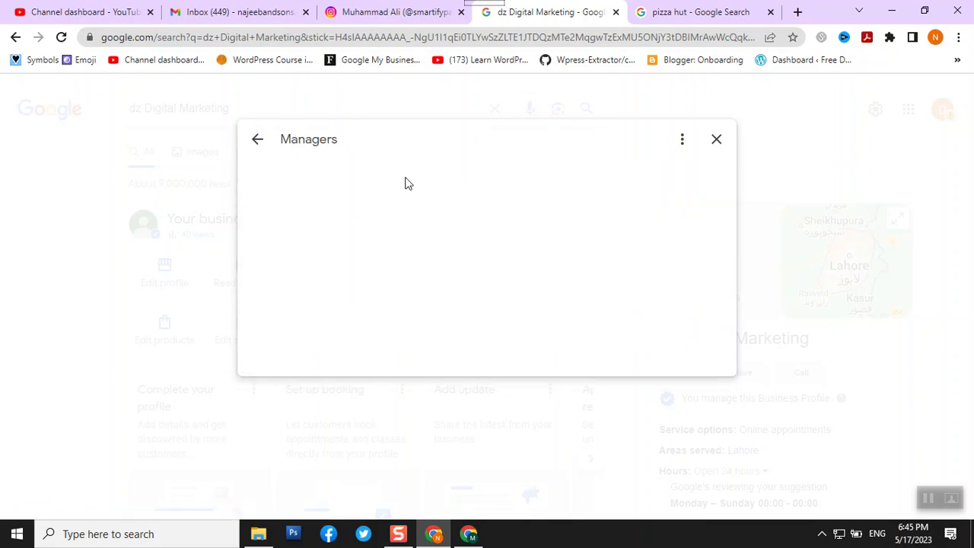
left_click(272, 232)
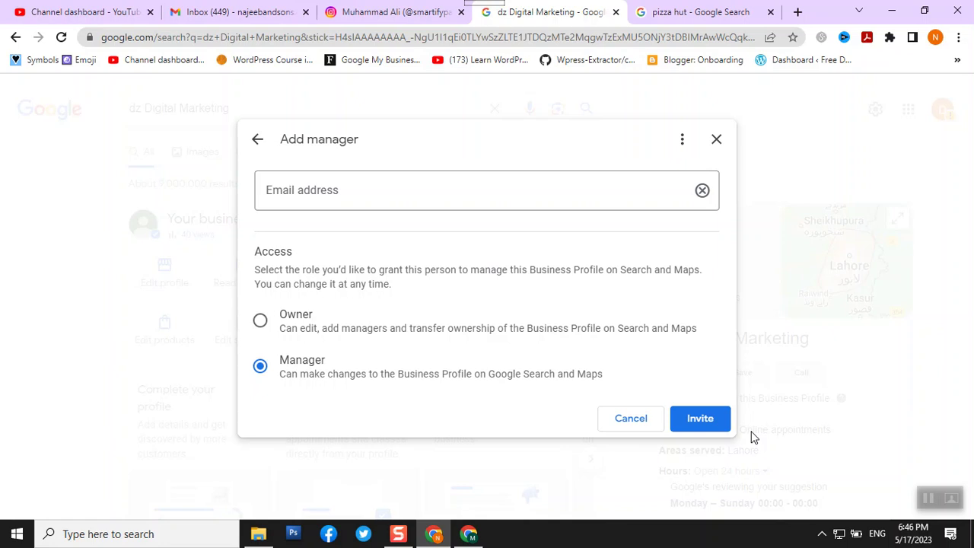
left_click(638, 426)
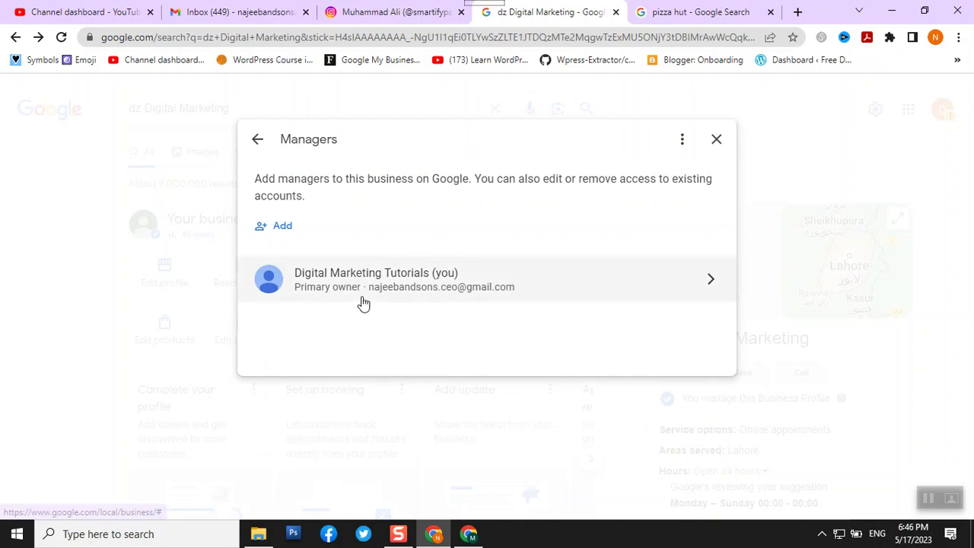